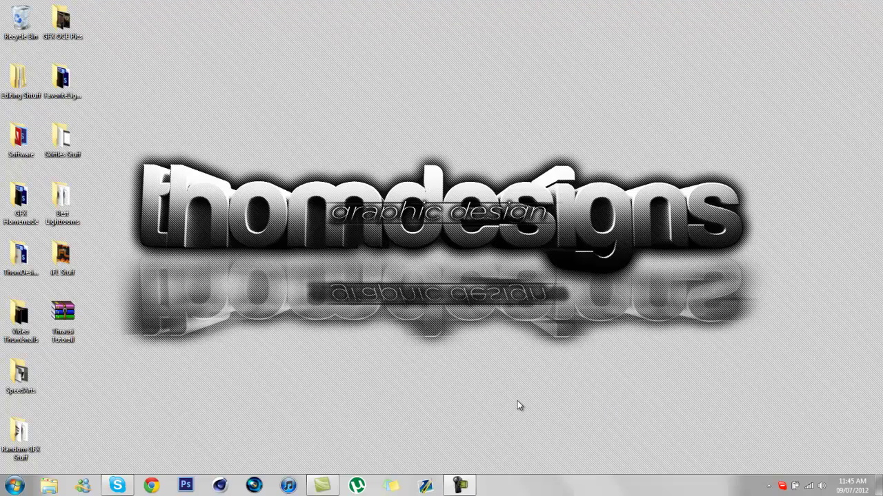
# - Launch Cinema 4D R13 Studio from the taskbar icon
pyautogui.click(220, 487)
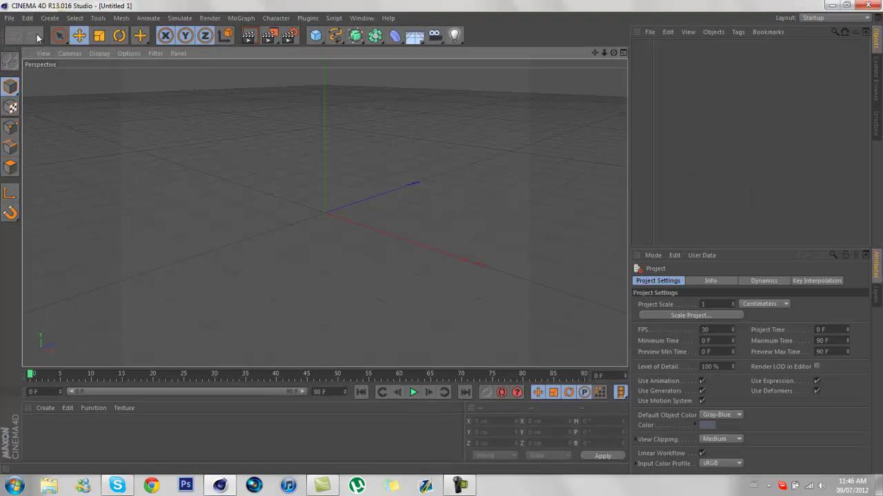
# - Open nignog2.c4d, dismiss the missing-plugin warning, and orbit to view the blue text at an angle
pyautogui.click(10, 18)
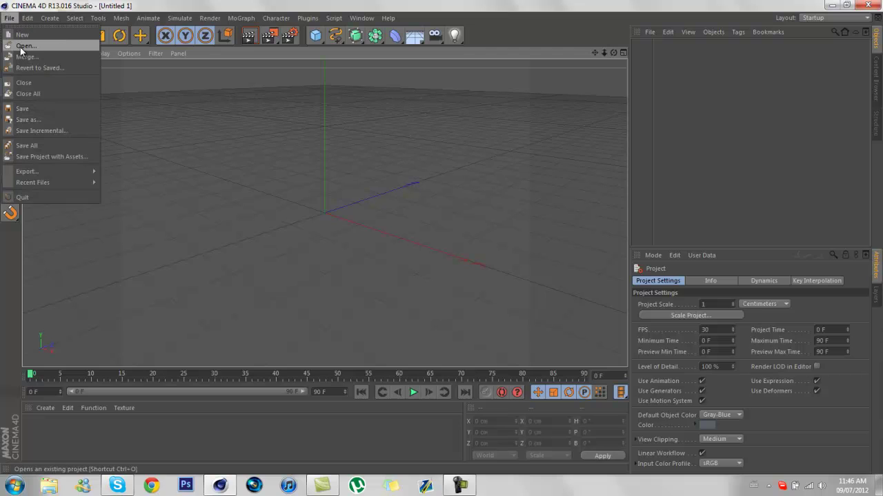
pyautogui.click(21, 46)
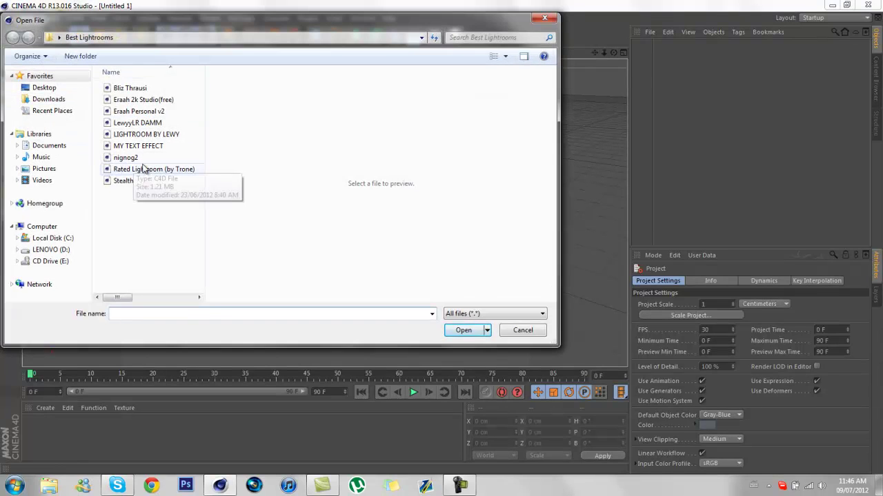
pyautogui.doubleClick(169, 159)
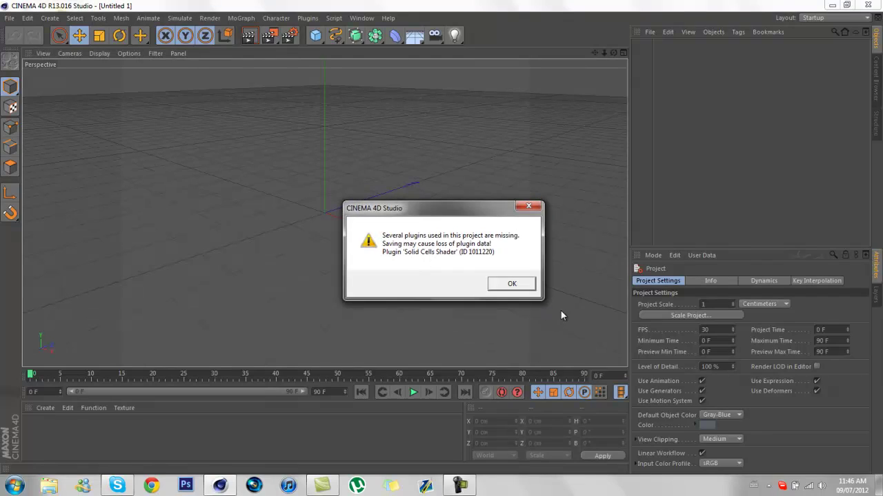
pyautogui.click(513, 285)
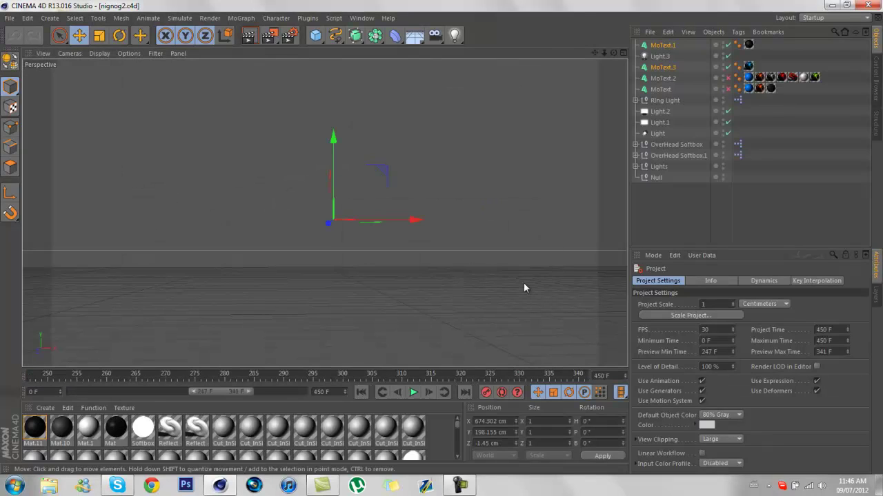
pyautogui.click(87, 213)
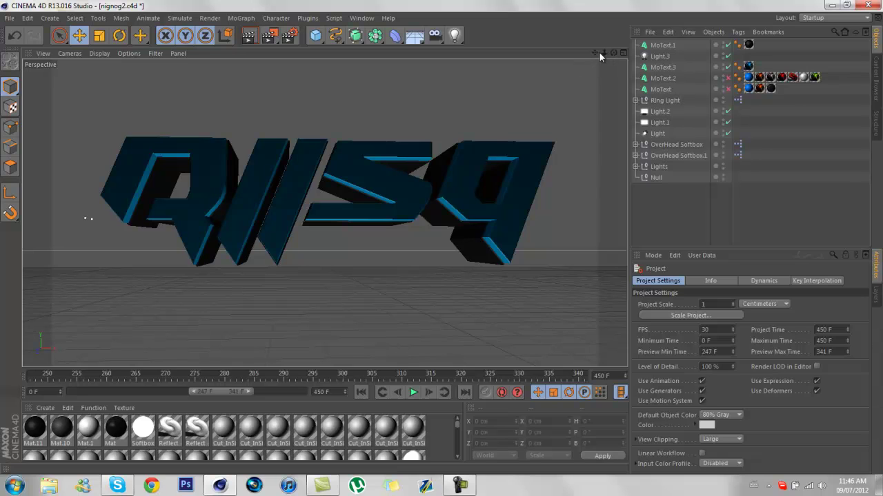
pyautogui.moveTo(611, 54); pyautogui.dragTo(445, 234)
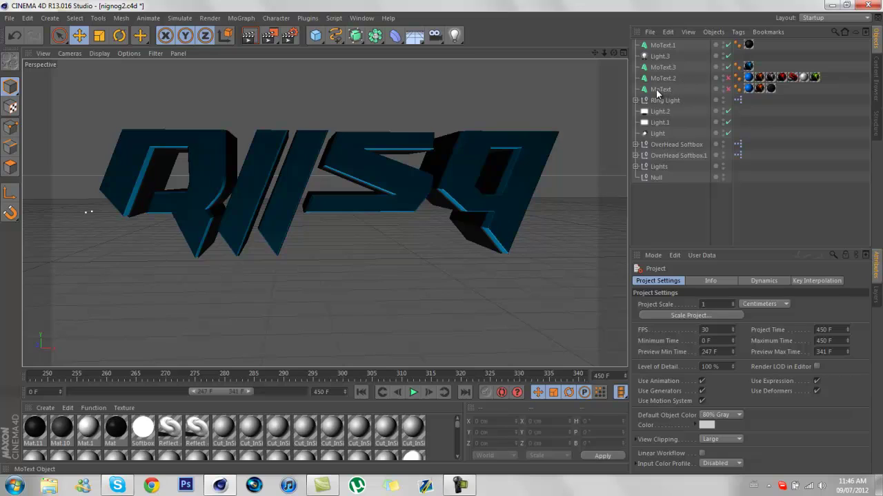
# - Delete MoText and MoText.2, and move Light.3 below MoText.3 in the hierarchy
pyautogui.click(658, 90)
pyautogui.keyDown('ctrl'); pyautogui.click(660, 79); pyautogui.keyUp('ctrl')
pyautogui.press('Delete')
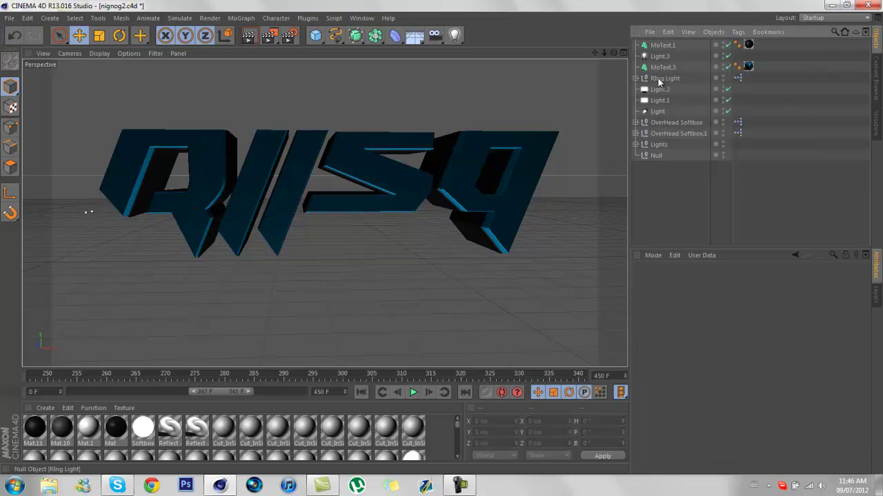
pyautogui.moveTo(672, 77); pyautogui.dragTo(671, 73)
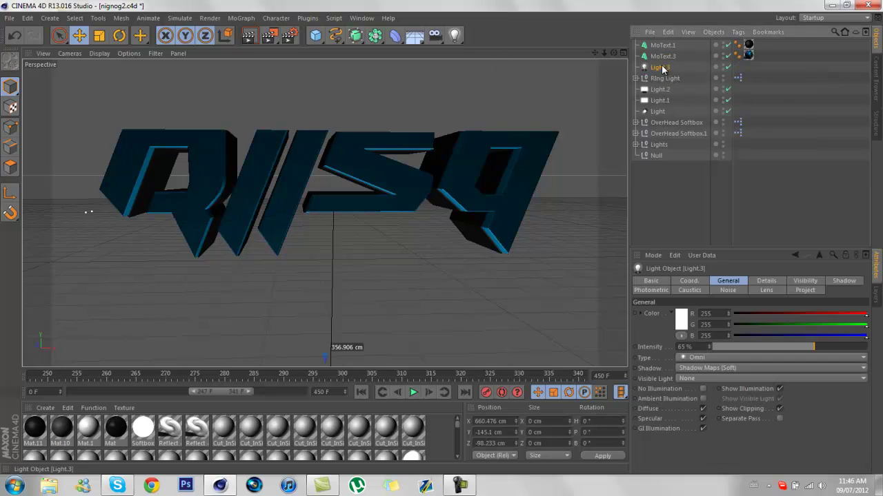
# - Change the text of MoText.1 and MoText.3 to TUTORIAL
pyautogui.click(663, 56)
pyautogui.keyDown('ctrl'); pyautogui.click(663, 45); pyautogui.keyUp('ctrl')
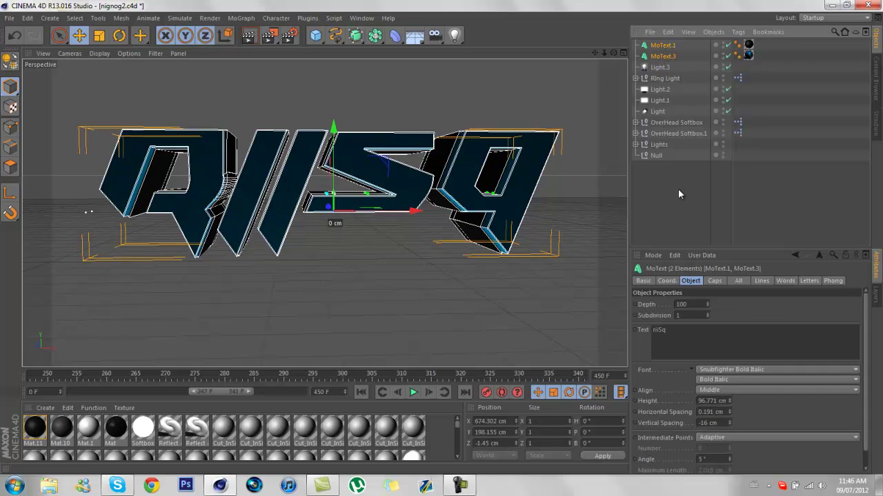
pyautogui.doubleClick(682, 332)
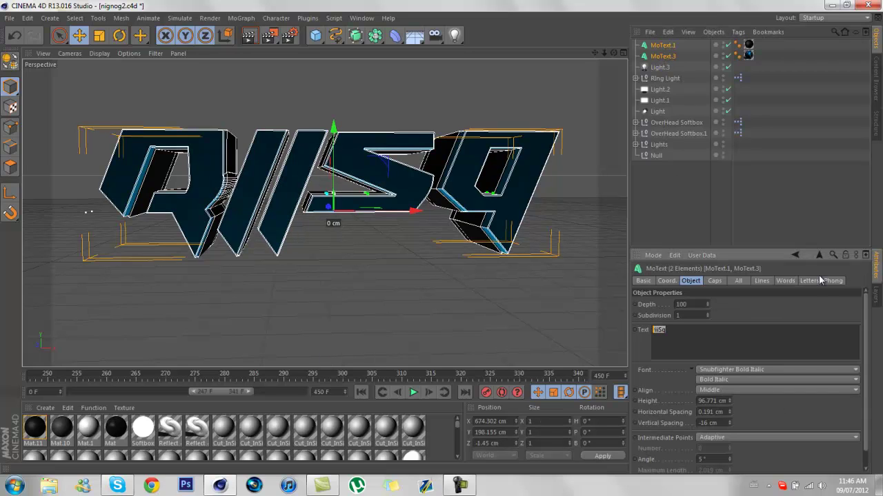
pyautogui.write('1')
pyautogui.click(610, 338)
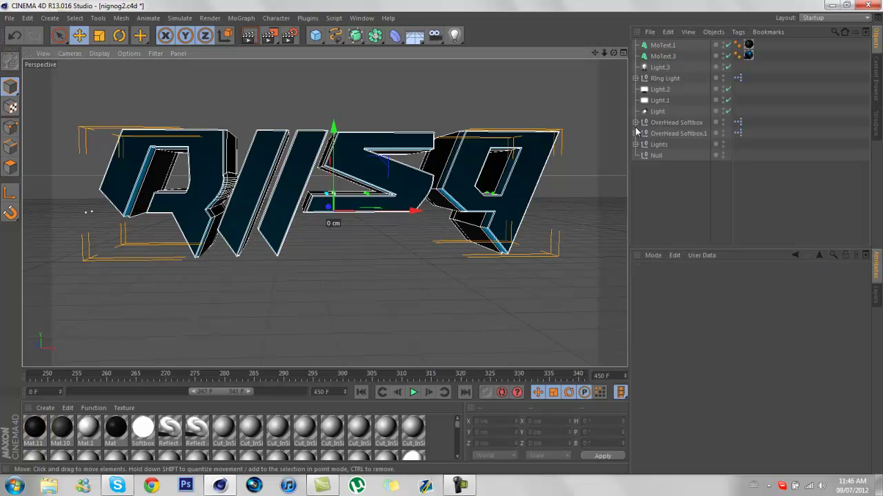
pyautogui.moveTo(604, 52); pyautogui.dragTo(447, 229)
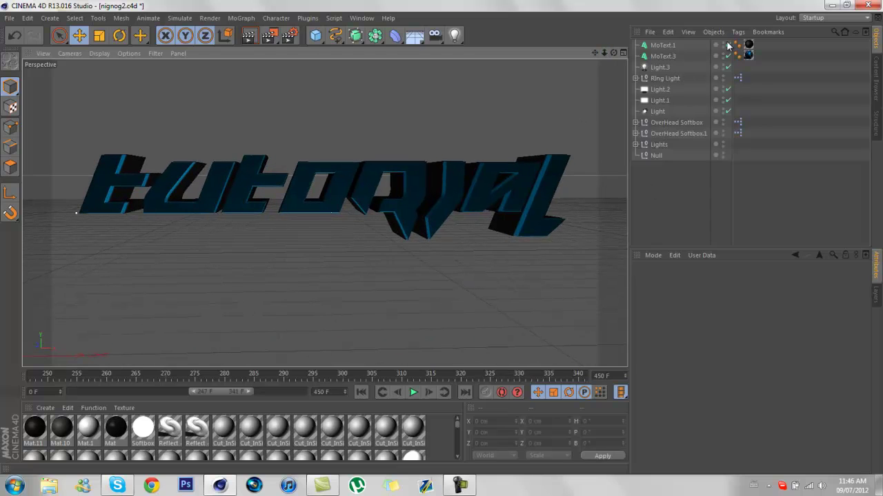
# - Set the font of MoText.1 and MoText.3 to 22nd BoldOblique
pyautogui.click(679, 54)
pyautogui.keyDown('shift'); pyautogui.click(674, 46); pyautogui.keyUp('shift')
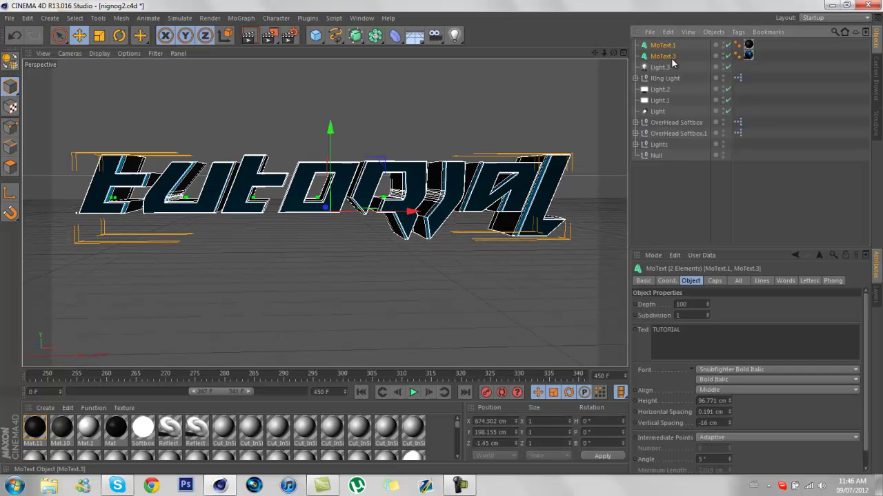
pyautogui.doubleClick(697, 329)
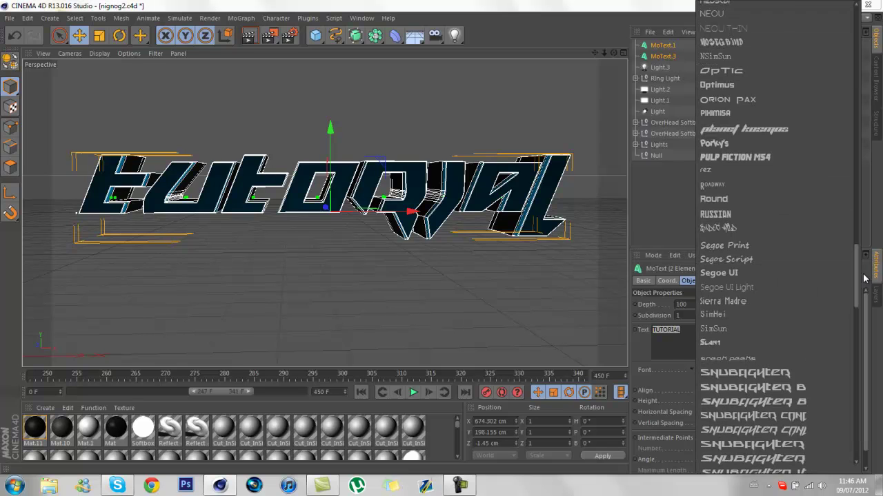
pyautogui.moveTo(855, 276); pyautogui.dragTo(847, 27)
pyautogui.click(794, 26)
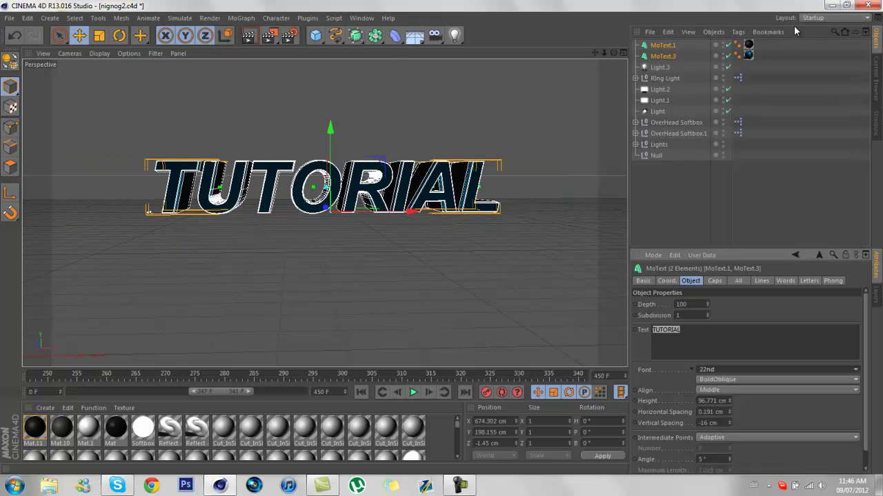
pyautogui.click(544, 217)
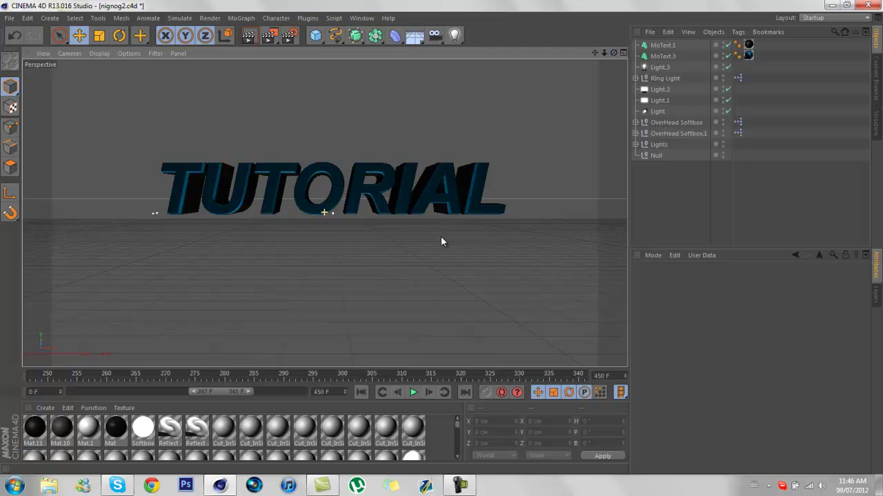
# - Zoom in on TUTORIAL, close the MAXON Online Updater without updating, and tilt the view
pyautogui.moveTo(605, 58); pyautogui.dragTo(608, 58)
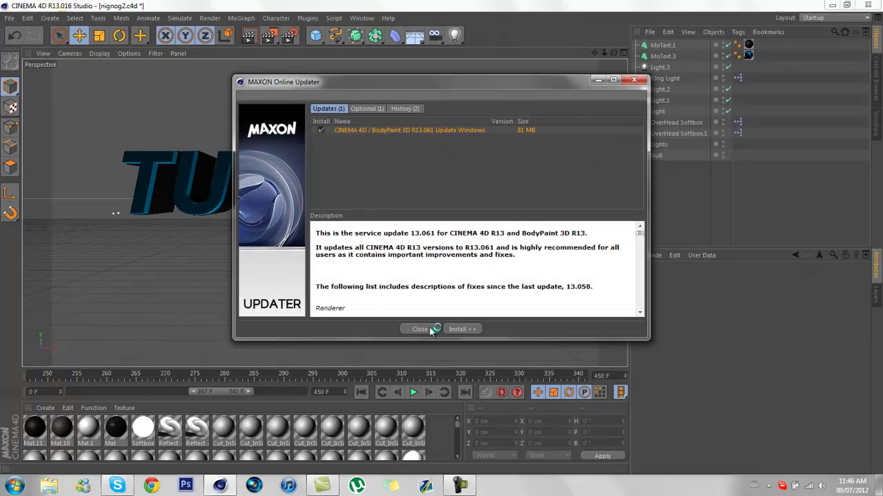
pyautogui.click(420, 329)
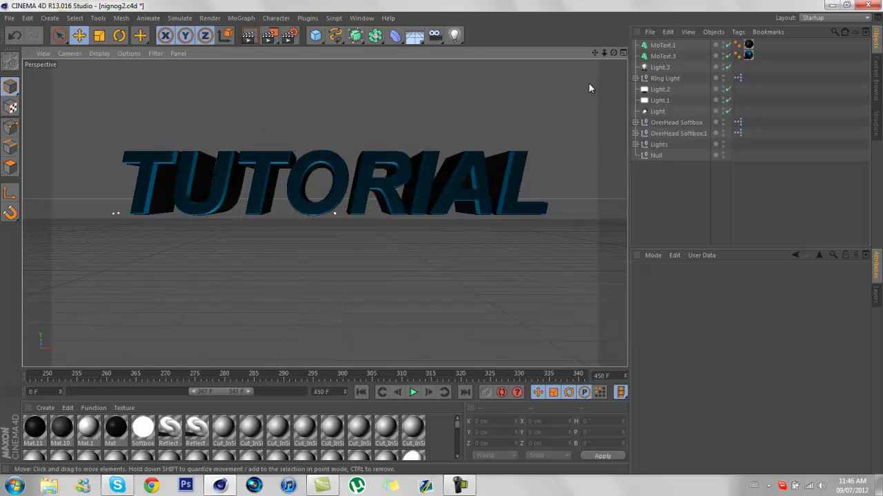
pyautogui.moveTo(613, 52); pyautogui.dragTo(613, 65)
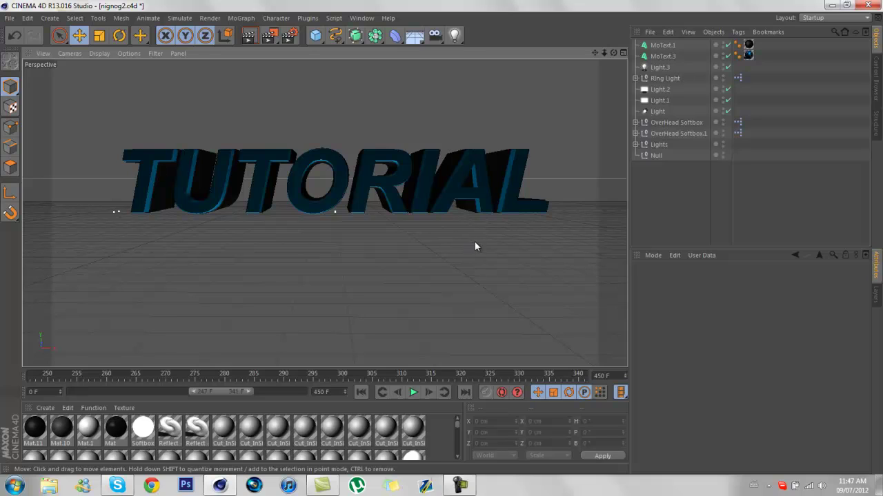
# - Shatter MoText.3 and MoText.1 into 8 pieces with the Thrausi 1.22 R12 plugin
pyautogui.click(662, 57)
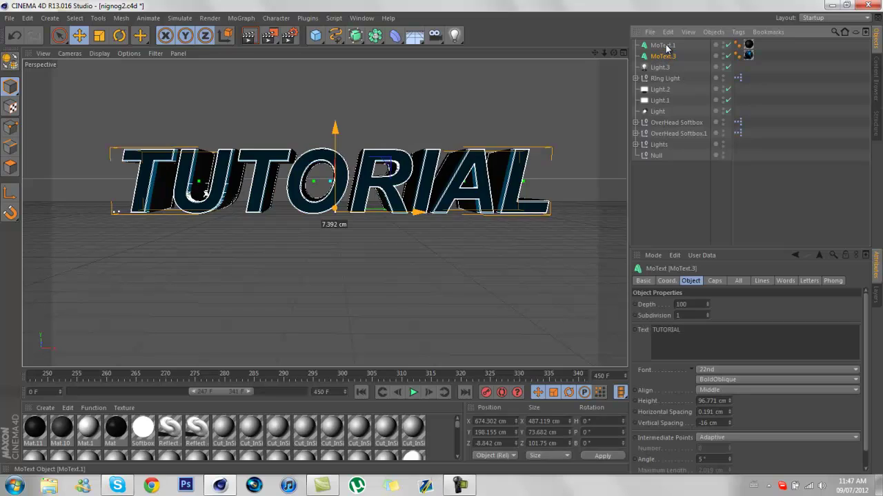
pyautogui.keyDown('ctrl'); pyautogui.click(665, 46); pyautogui.keyUp('ctrl')
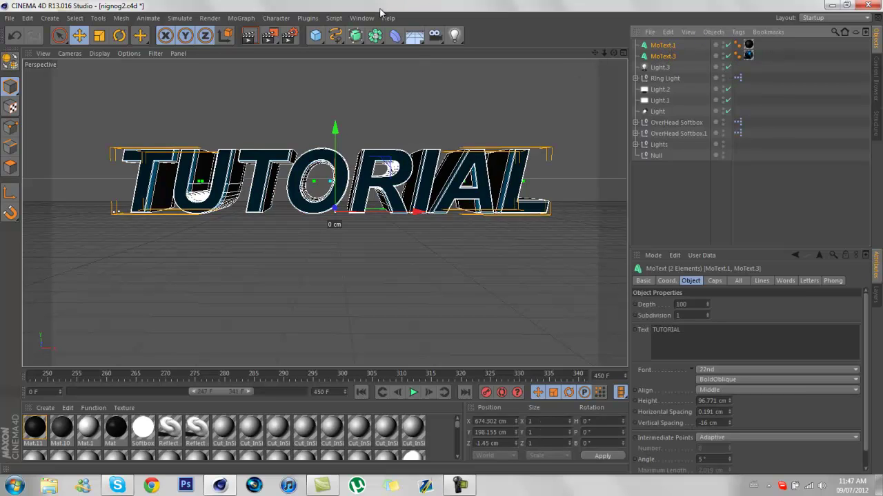
pyautogui.click(310, 20)
pyautogui.moveTo(329, 49)
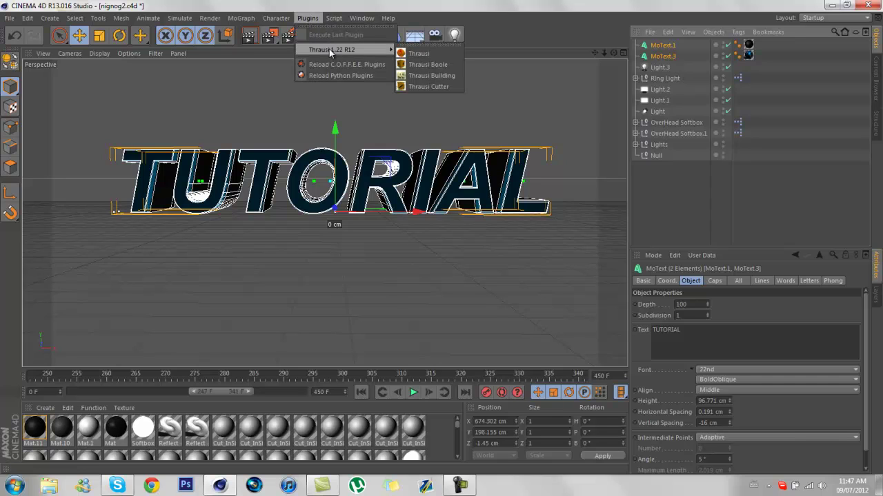
pyautogui.click(433, 57)
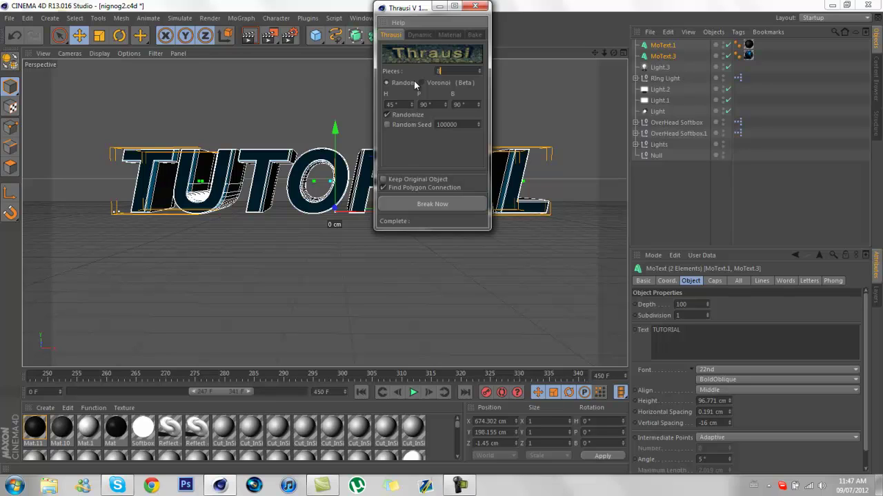
pyautogui.click(421, 205)
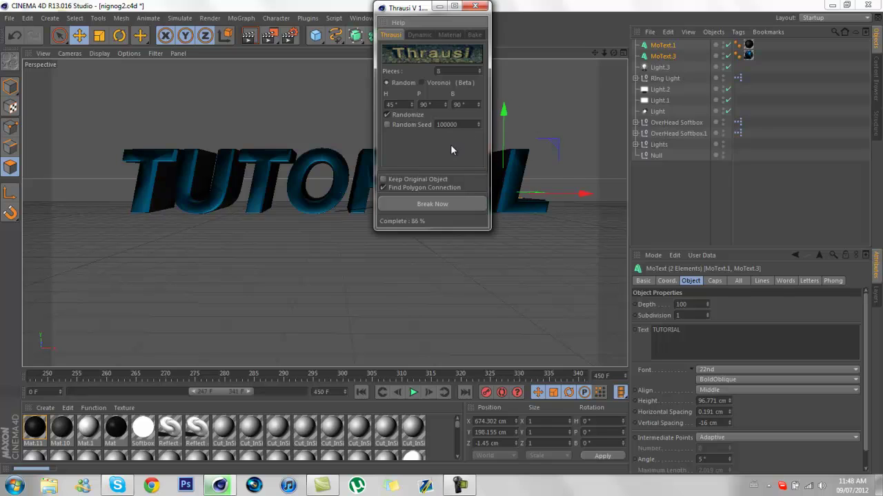
# - Close Thrausi, enable all sixteen letter fractures, and select L.1_Thrausi_8 through T.4_Thrausi_8
pyautogui.click(475, 6)
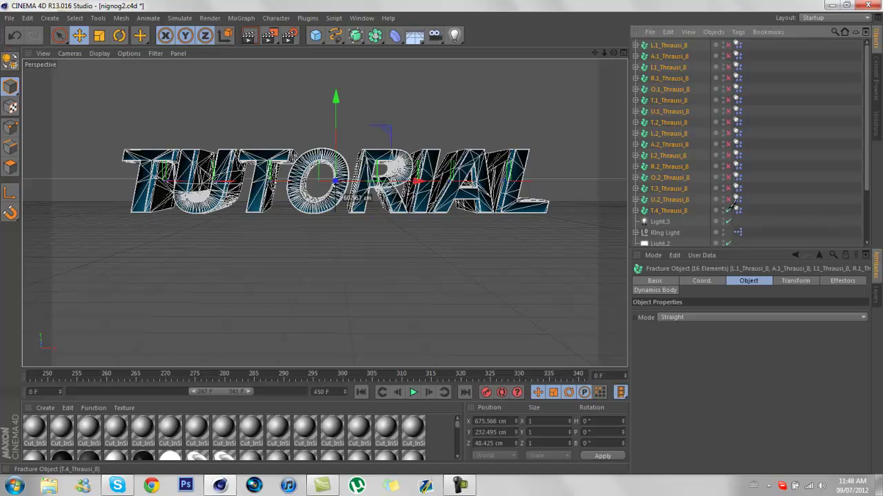
pyautogui.moveTo(733, 205); pyautogui.dragTo(732, 44)
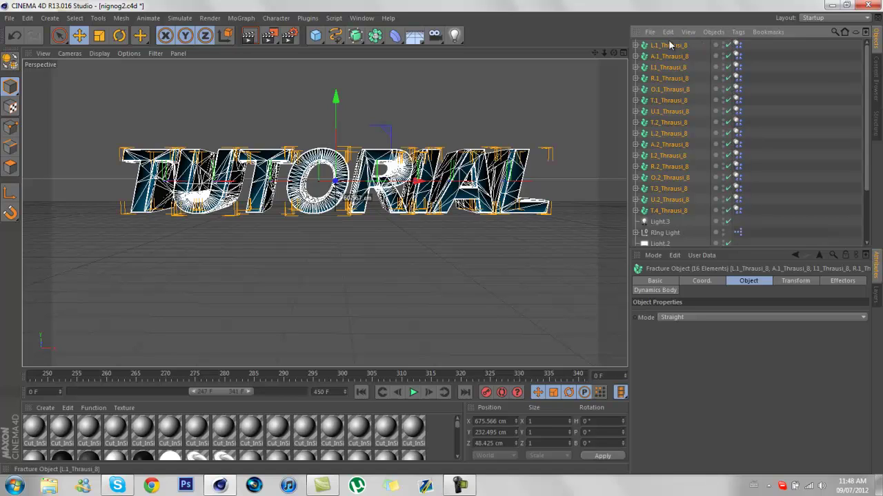
pyautogui.click(832, 283)
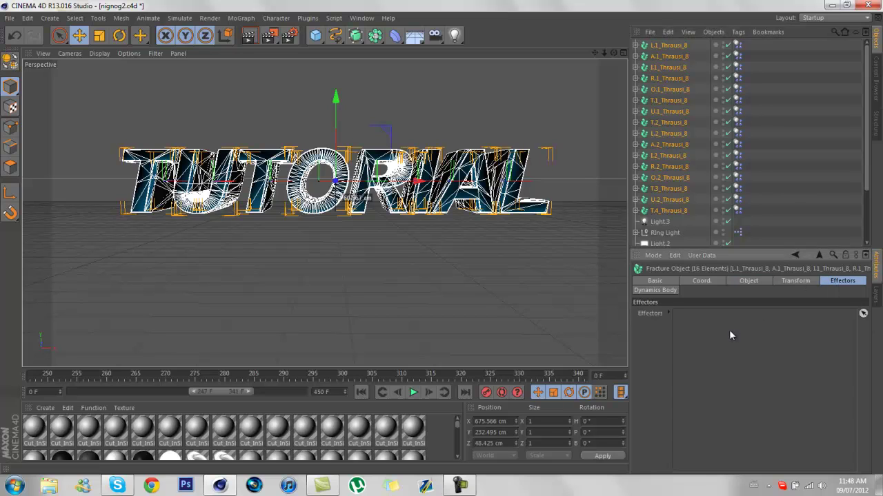
pyautogui.click(666, 46)
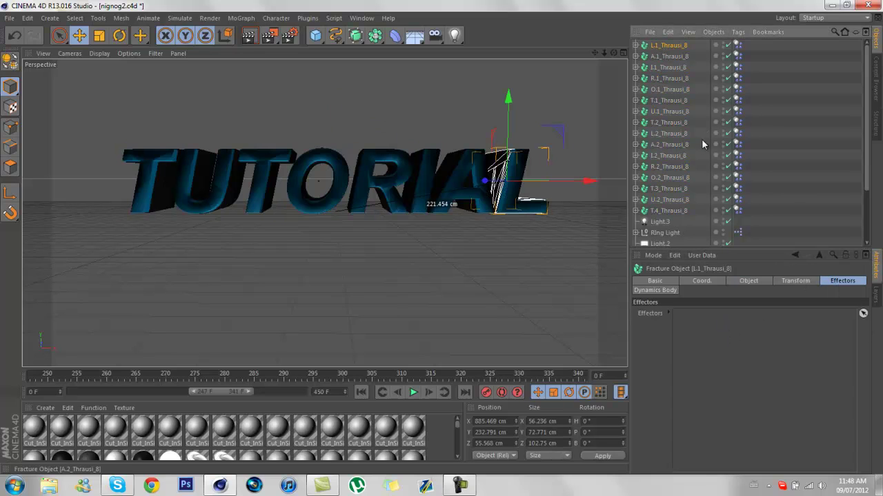
pyautogui.keyDown('shift'); pyautogui.click(668, 210); pyautogui.keyUp('shift')
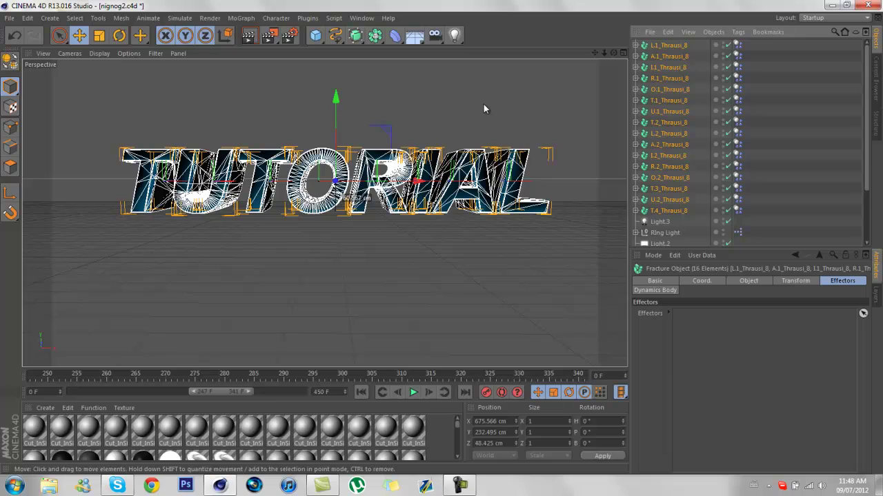
# - Add a Random effector from the MoGraph menu to the selected fractures
pyautogui.click(245, 19)
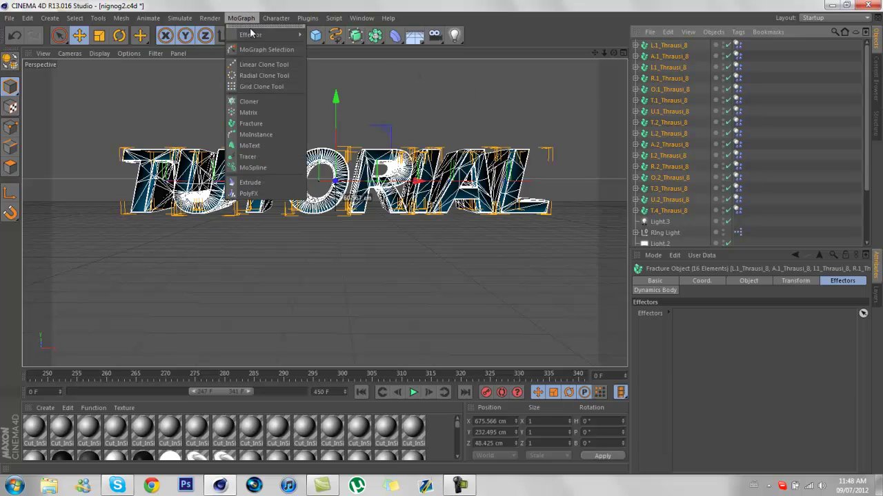
pyautogui.moveTo(253, 35)
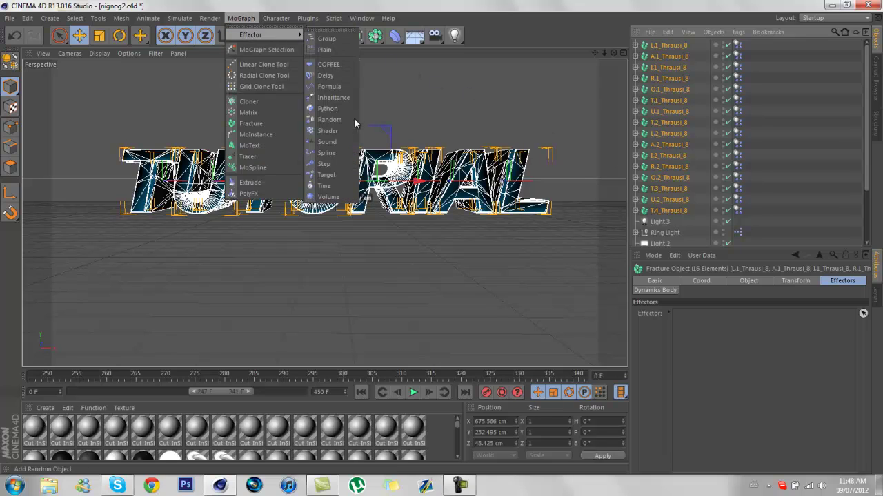
pyautogui.click(330, 120)
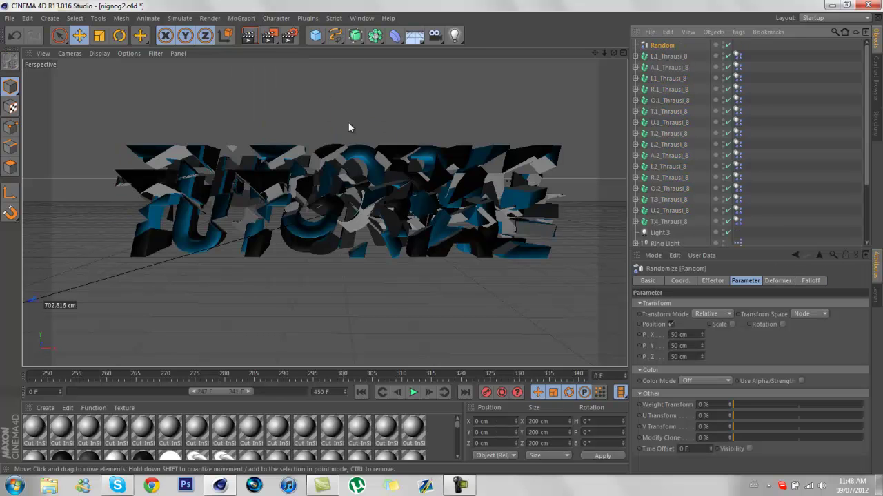
# - Check the fractures' effector links and toggle the Random effector off and back on
pyautogui.click(672, 56)
pyautogui.click(681, 67)
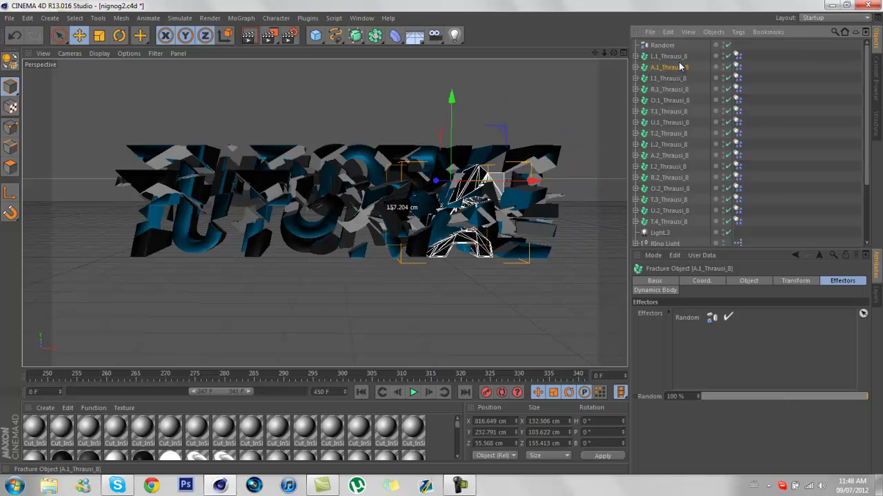
pyautogui.click(669, 56)
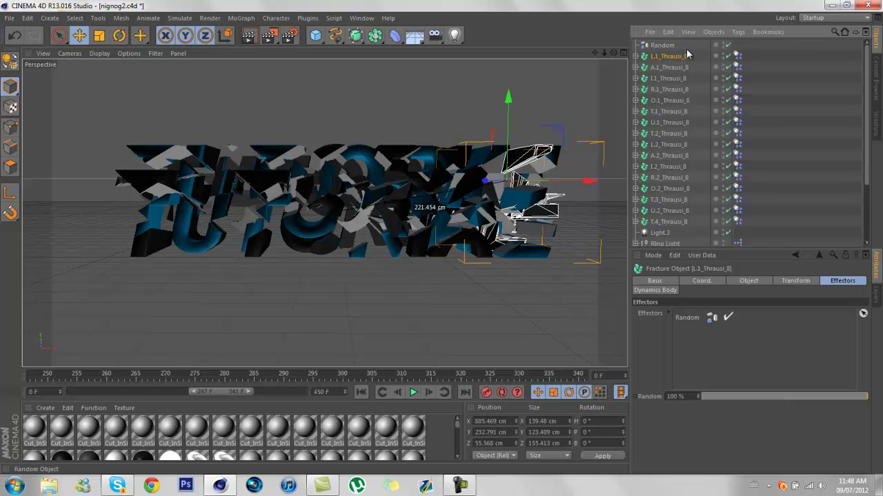
pyautogui.click(727, 44)
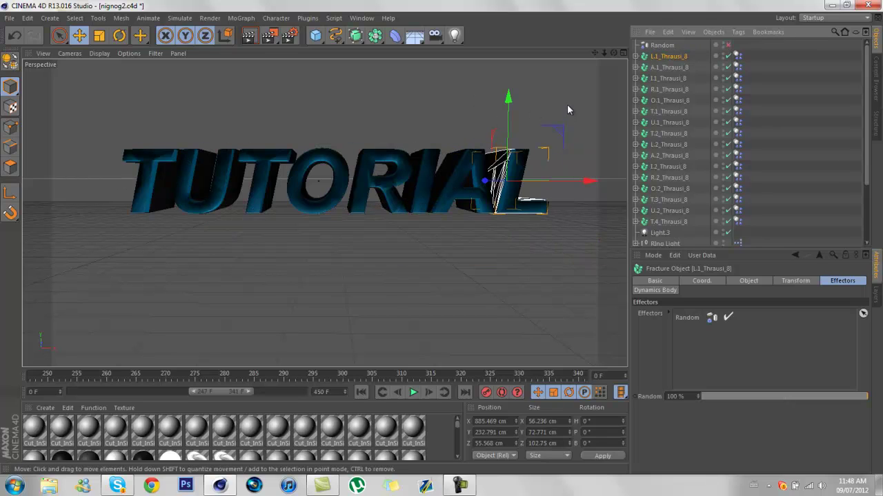
pyautogui.click(670, 58)
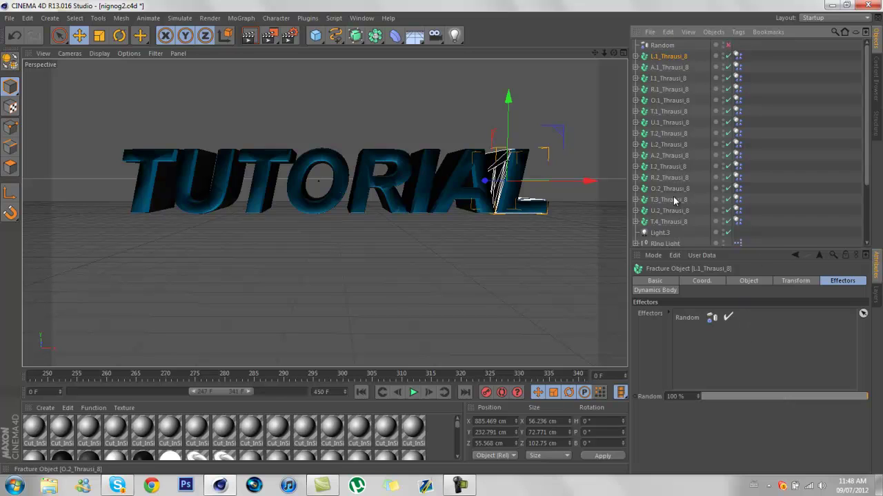
pyautogui.keyDown('shift'); pyautogui.click(668, 223); pyautogui.keyUp('shift')
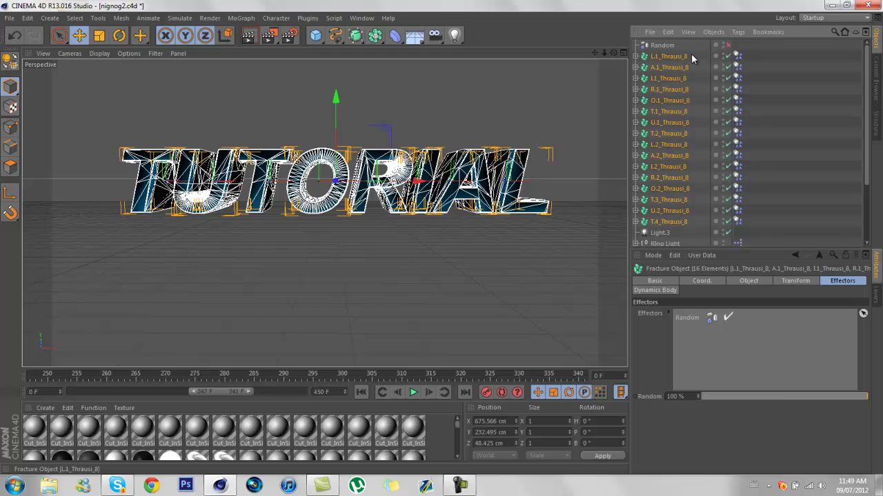
pyautogui.click(662, 45)
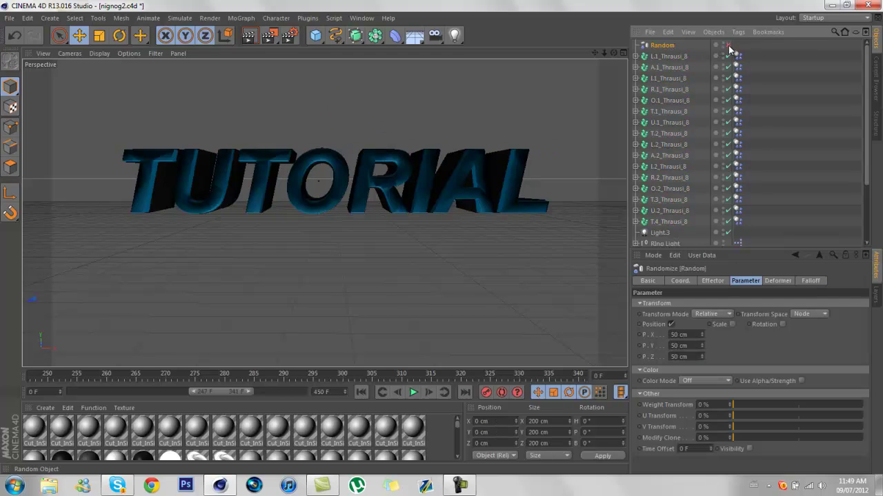
pyautogui.click(728, 46)
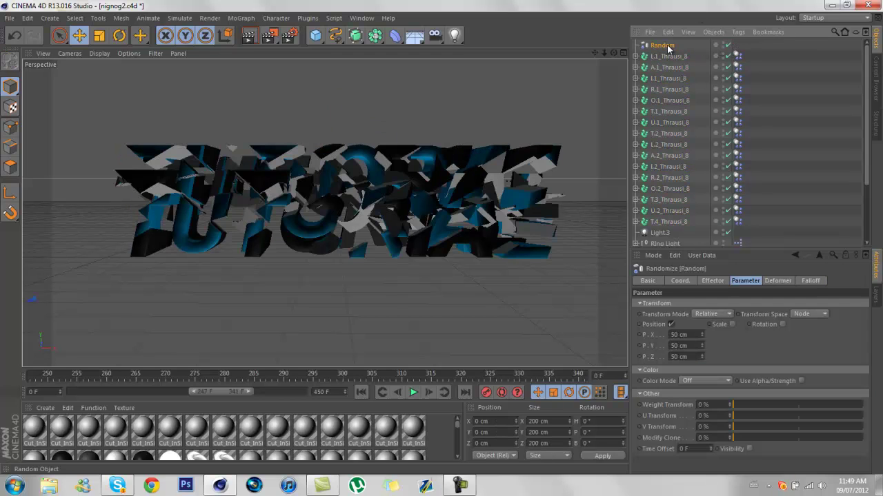
pyautogui.click(713, 282)
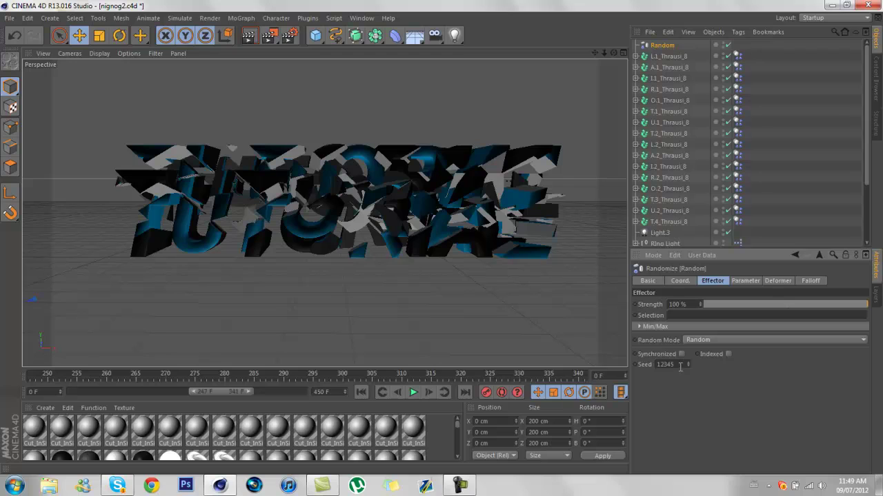
# - Set the Random effector's Seed to 0
pyautogui.doubleClick(680, 365)
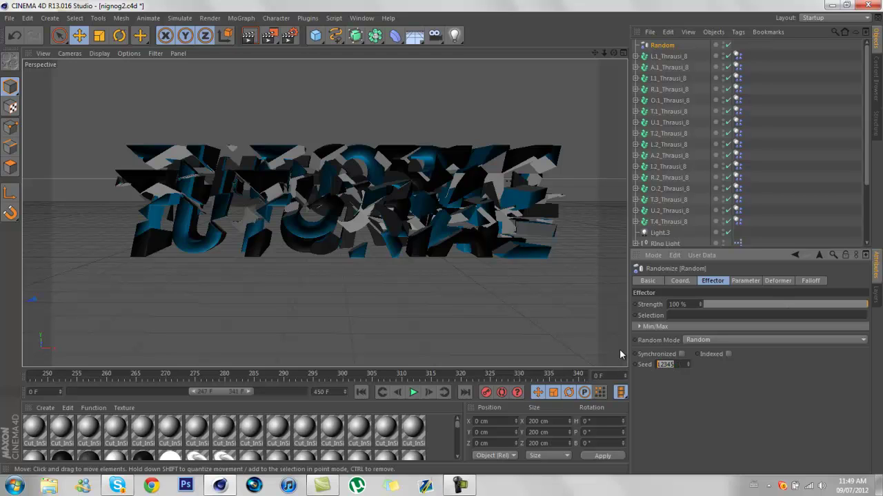
pyautogui.write('0')
pyautogui.rightClick(697, 393)
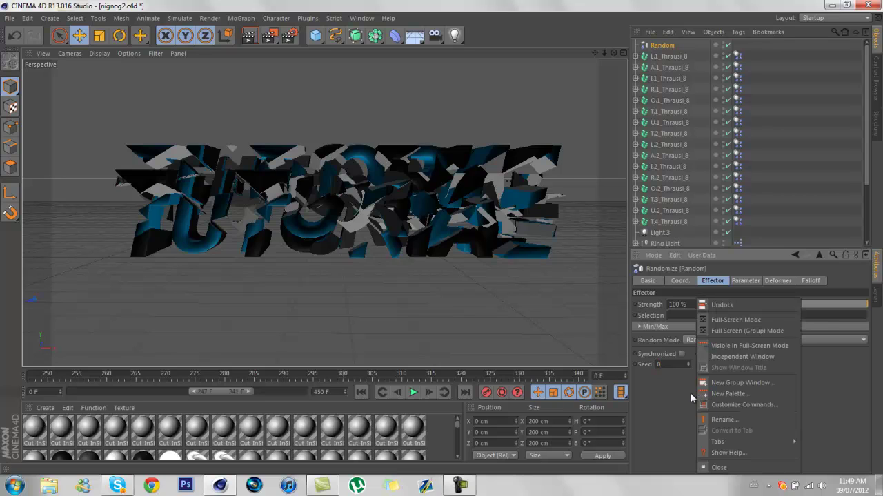
pyautogui.click(670, 398)
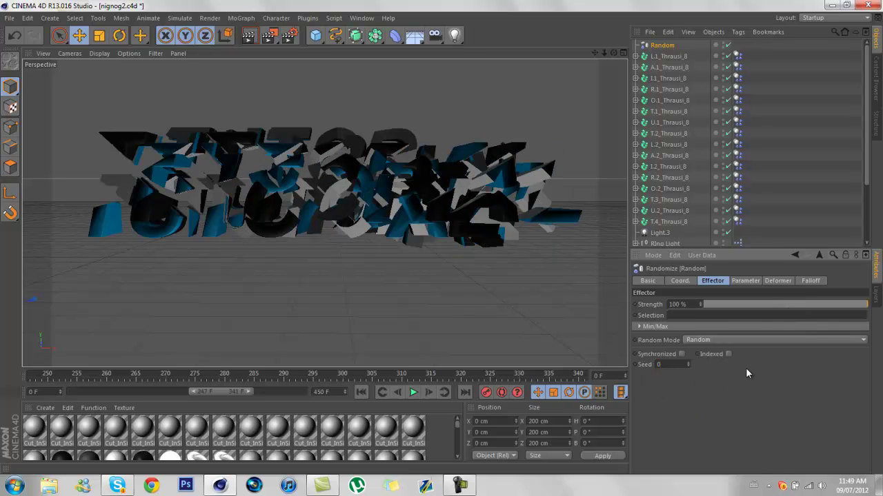
# - Lower the falloff Weight to 30% and the effector Strength to about 20%
pyautogui.click(809, 282)
pyautogui.moveTo(773, 325); pyautogui.dragTo(754, 330)
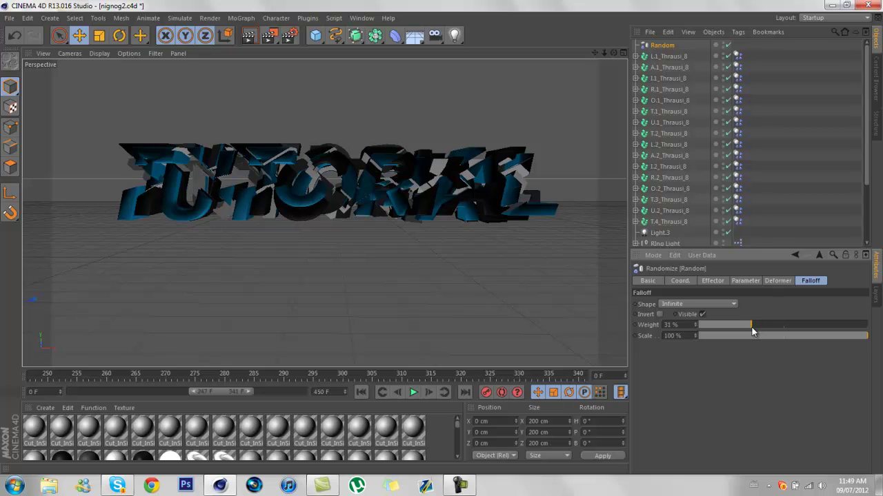
pyautogui.moveTo(752, 331); pyautogui.dragTo(752, 328)
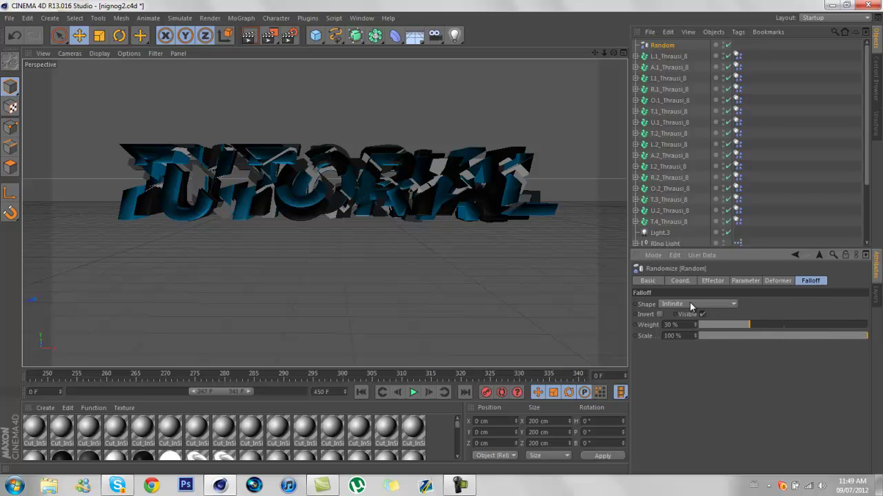
pyautogui.click(721, 281)
pyautogui.click(726, 304)
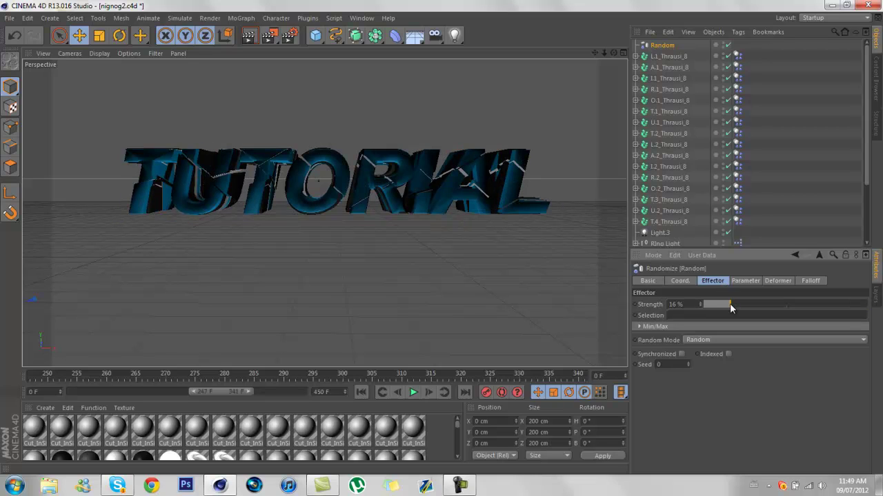
pyautogui.moveTo(738, 304); pyautogui.dragTo(728, 321)
# - Zoom in on the text and expand the L and A fractures in the Object Manager
pyautogui.click(534, 289)
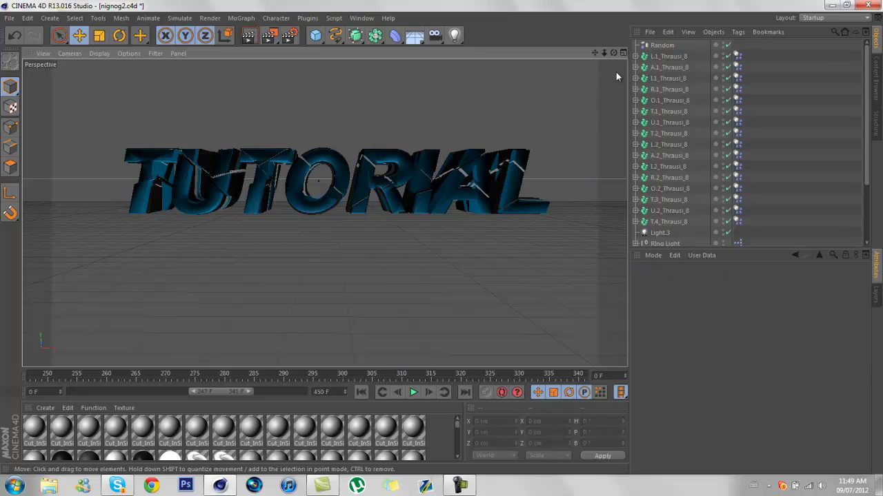
pyautogui.moveTo(604, 54)
pyautogui.mouseDown()
pyautogui.moveTo(441, 237)
pyautogui.moveTo(604, 55)
pyautogui.mouseUp()
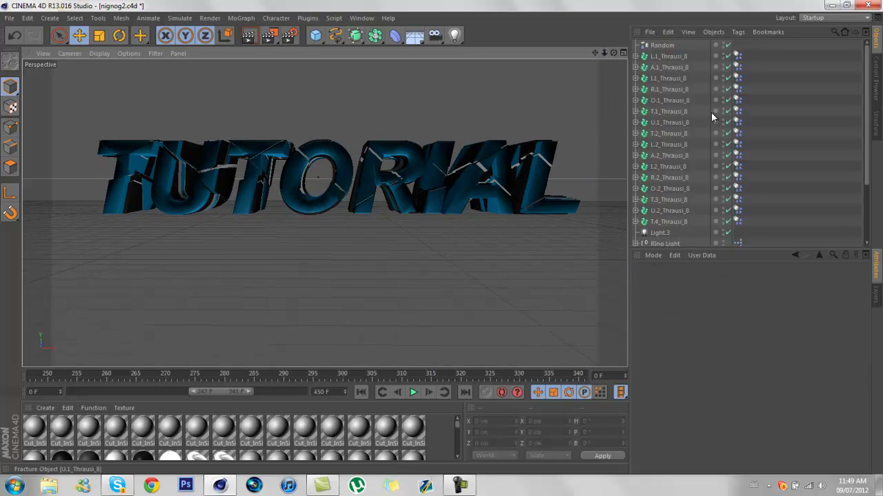
pyautogui.click(636, 56)
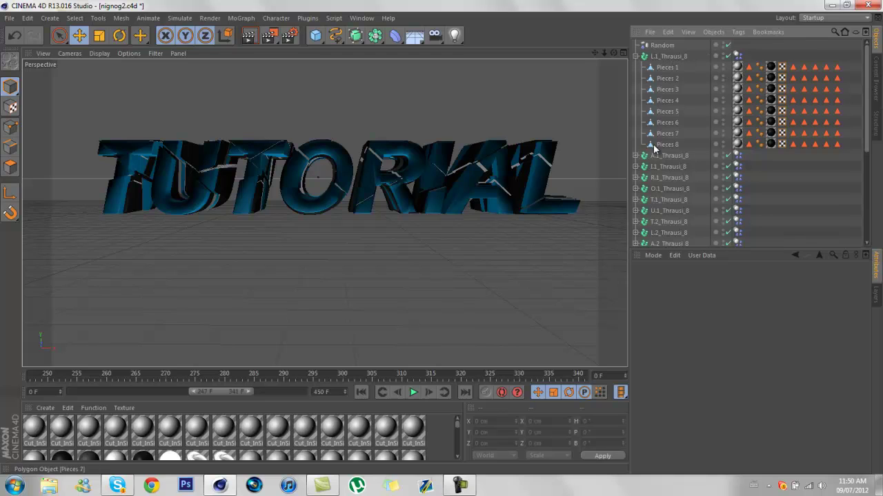
pyautogui.click(634, 156)
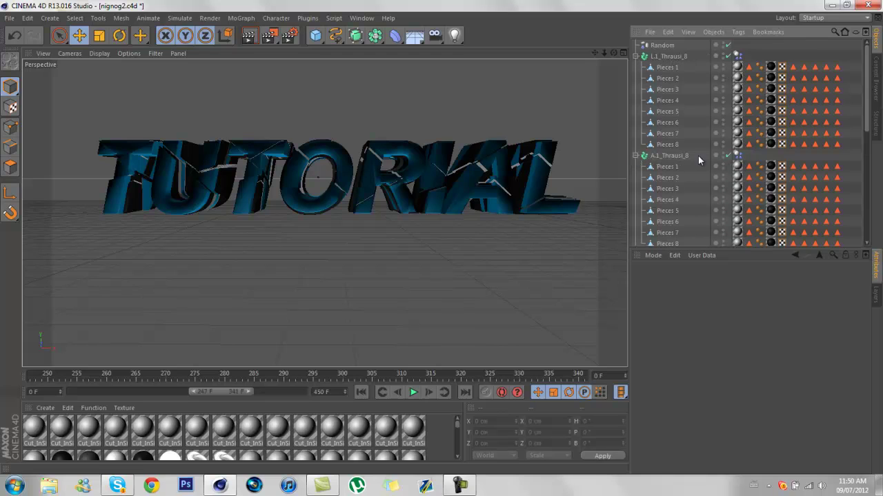
pyautogui.click(635, 156)
# - Make the Cut_InSide material pure black (hue 231°, saturation and value 0%)
pyautogui.click(737, 67)
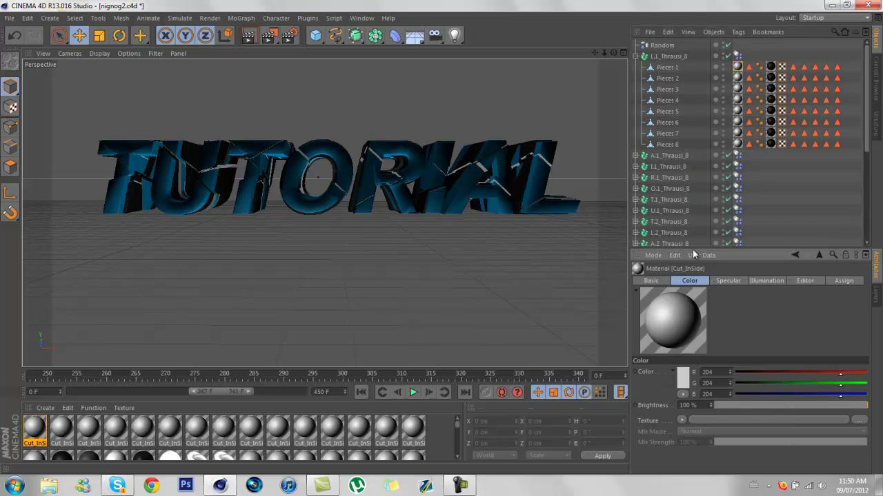
pyautogui.click(683, 376)
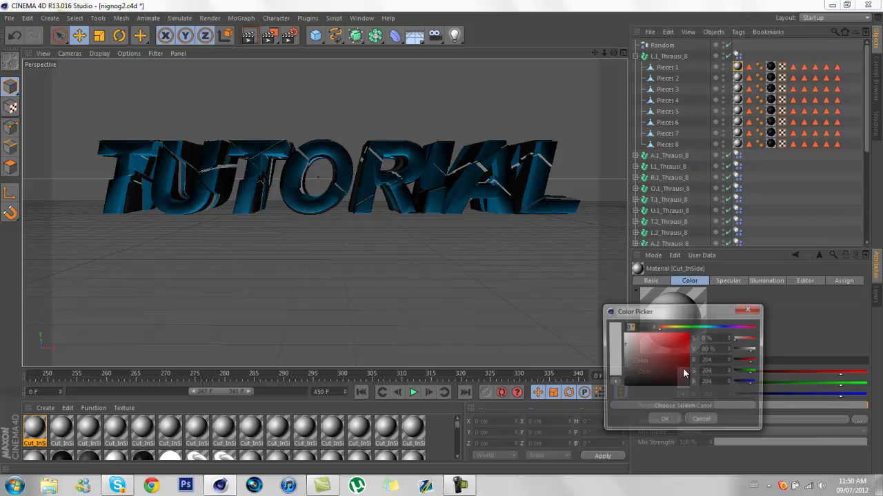
pyautogui.moveTo(662, 359); pyautogui.dragTo(617, 403)
pyautogui.click(654, 421)
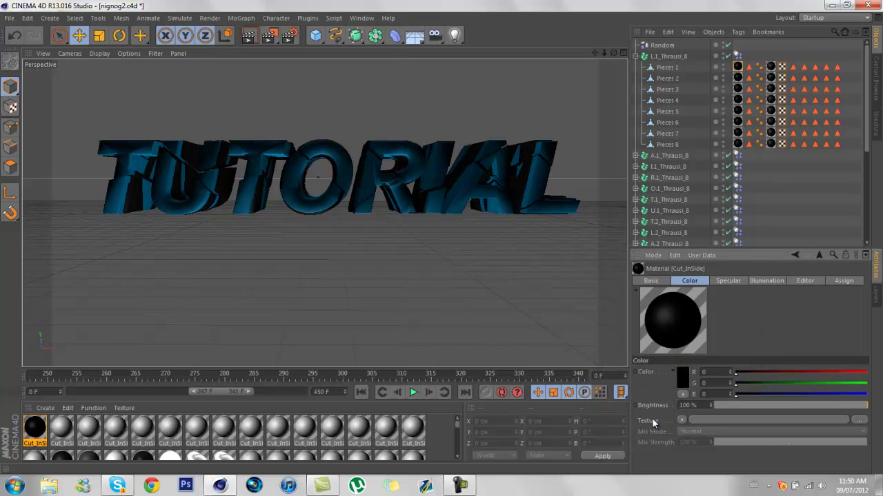
pyautogui.click(681, 383)
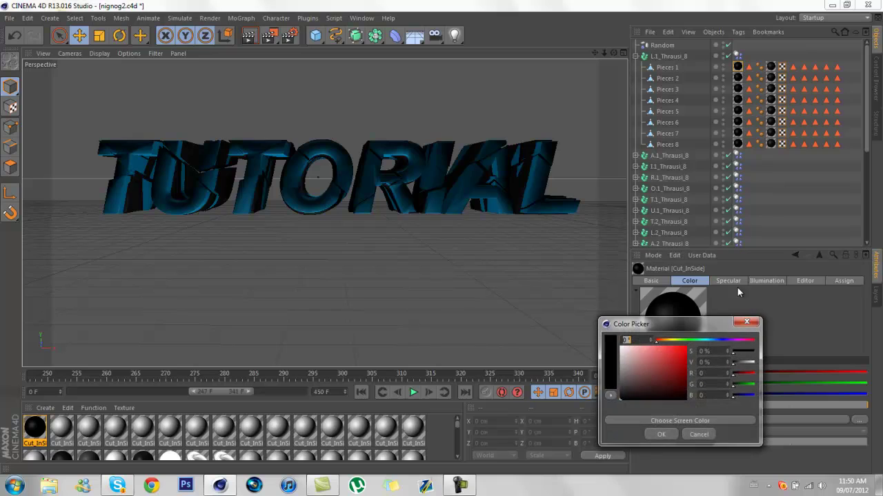
pyautogui.click(721, 340)
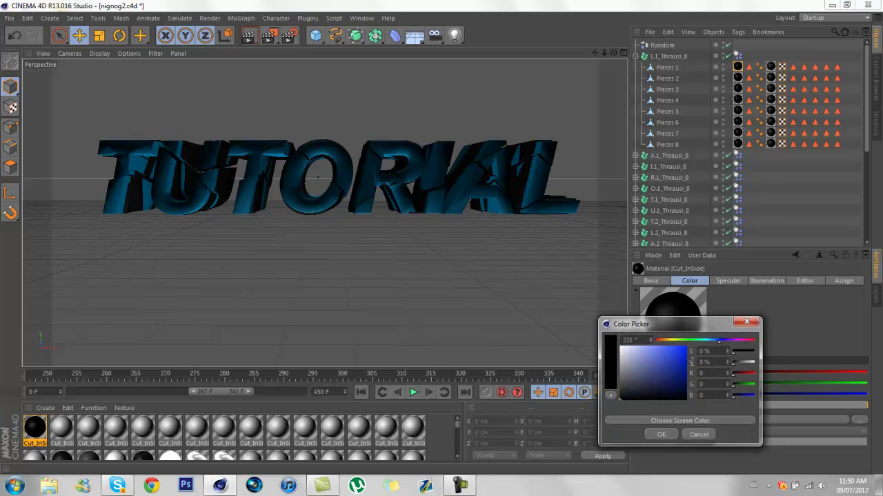
pyautogui.click(660, 434)
# - Expand and collapse A.1_Thrausi_8 and I.1_Thrausi_8 to tidy the object list
pyautogui.click(635, 156)
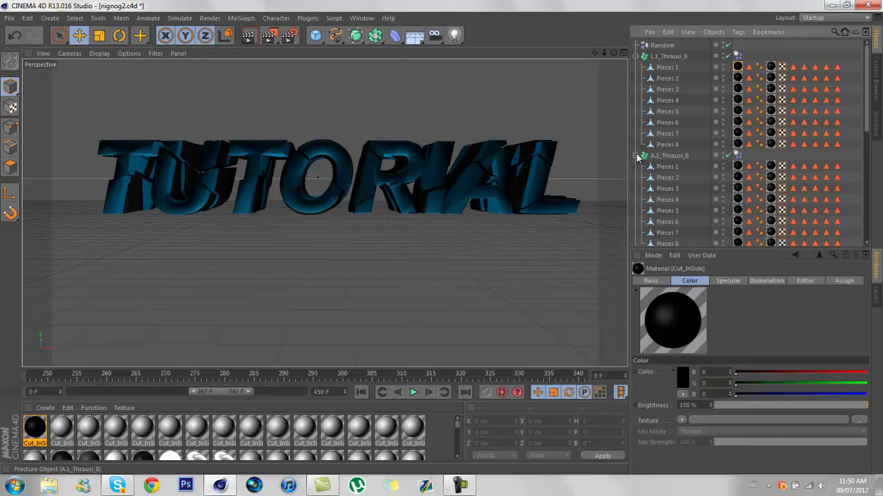
pyautogui.click(635, 155)
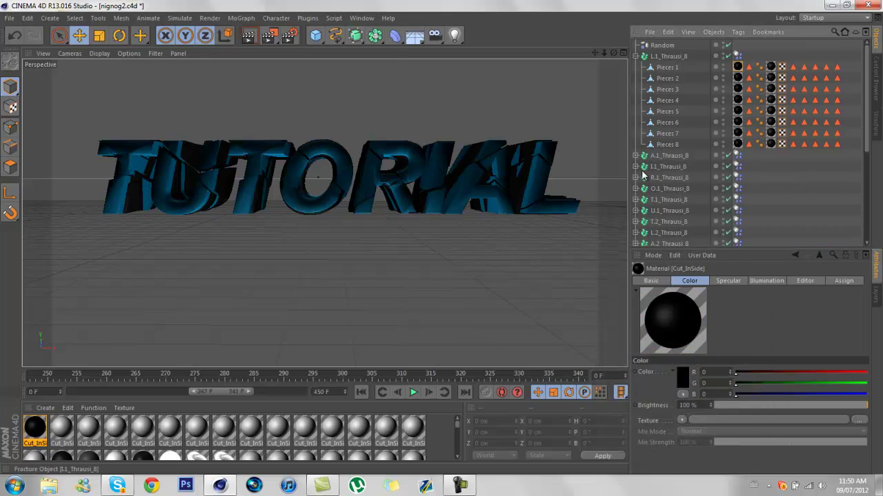
pyautogui.click(636, 167)
pyautogui.click(635, 167)
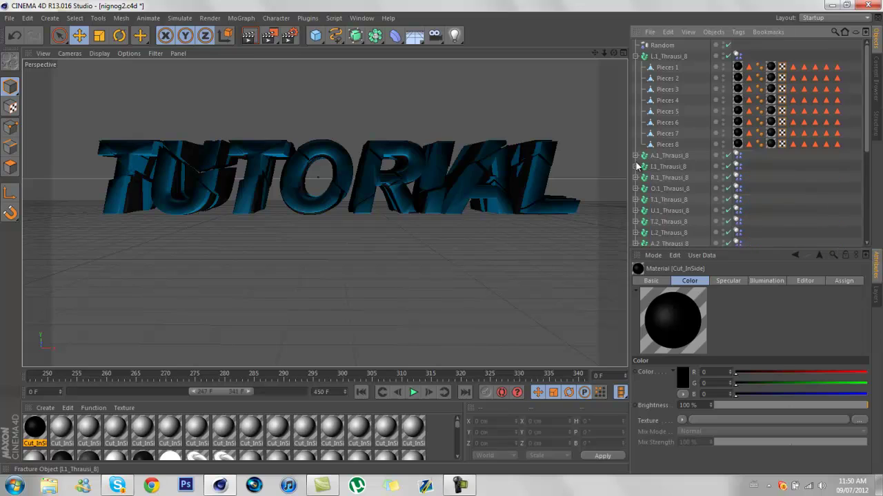
pyautogui.click(635, 56)
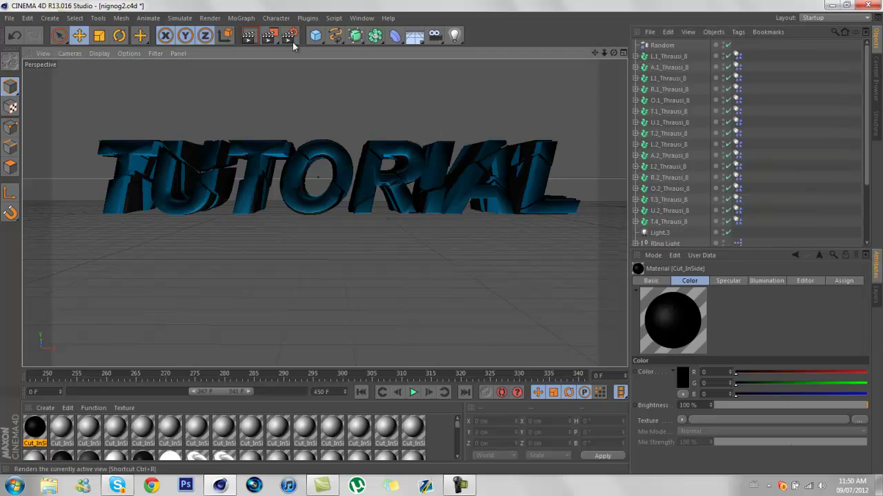
pyautogui.scroll(3, 441, 238)
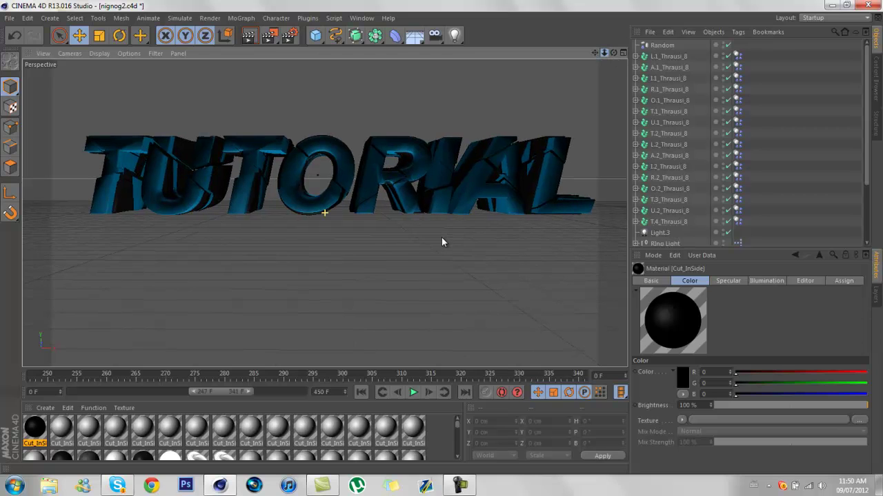
pyautogui.click(269, 36)
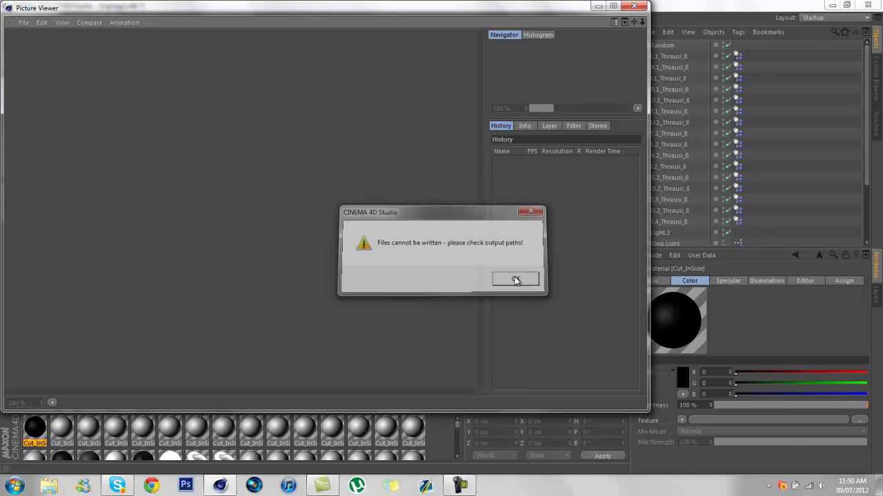
pyautogui.click(516, 278)
pyautogui.click(636, 7)
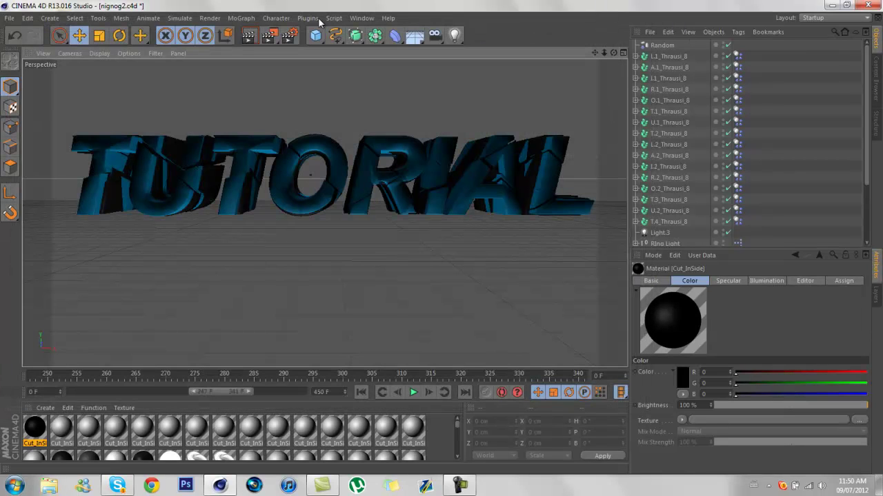
pyautogui.click(289, 36)
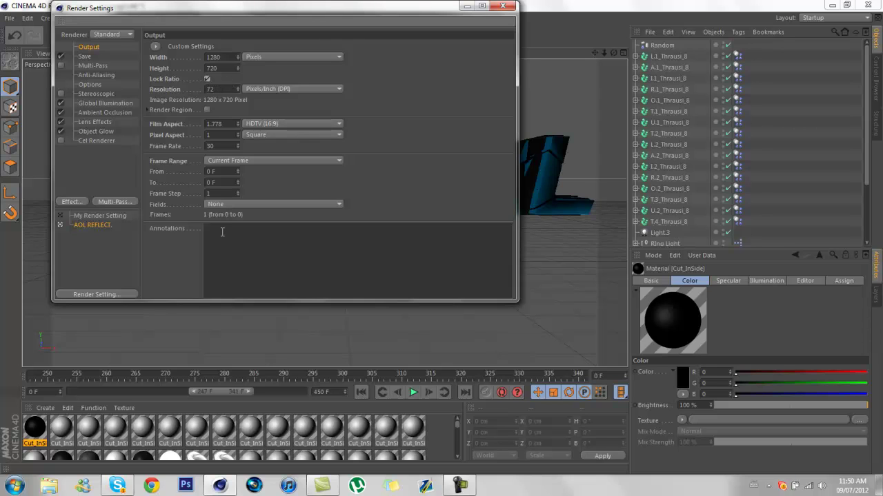
pyautogui.click(509, 5)
pyautogui.click(275, 37)
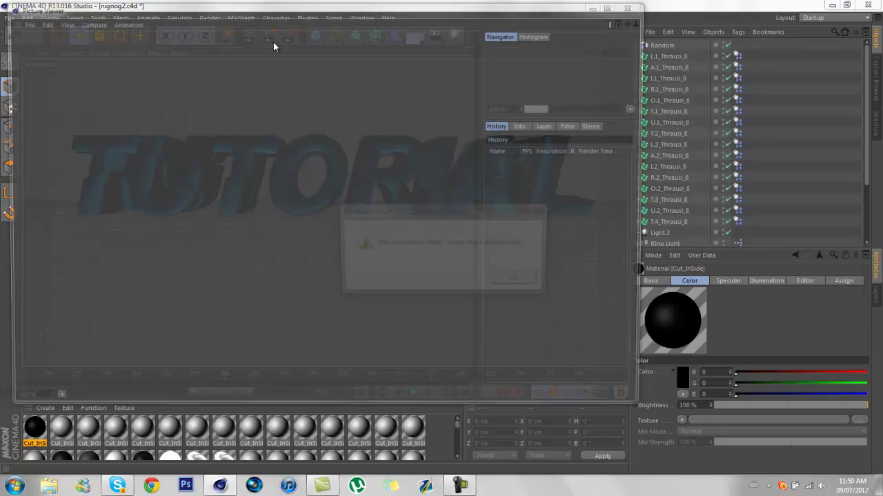
pyautogui.click(515, 278)
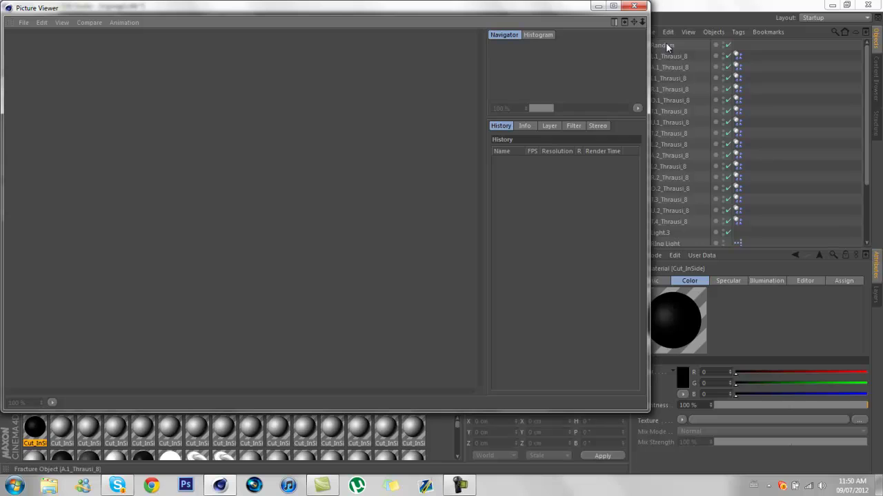
pyautogui.click(634, 6)
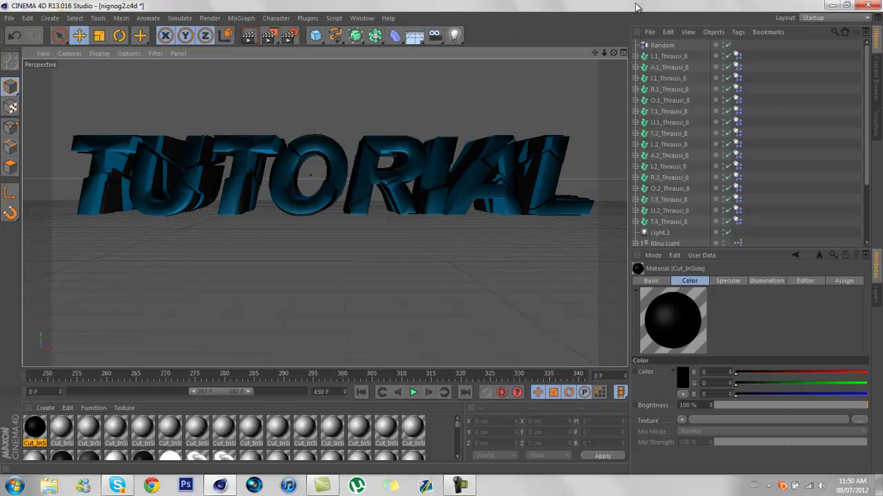
pyautogui.click(459, 484)
pyautogui.click(829, 434)
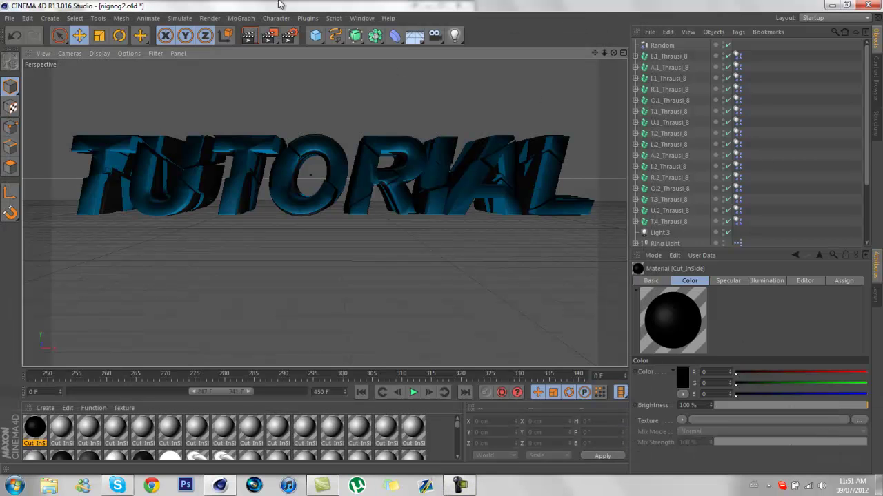
# - Set the render Save path to TUTORIAL on the Desktop, then render TUTORIAL.png to Picture Viewer
pyautogui.click(287, 35)
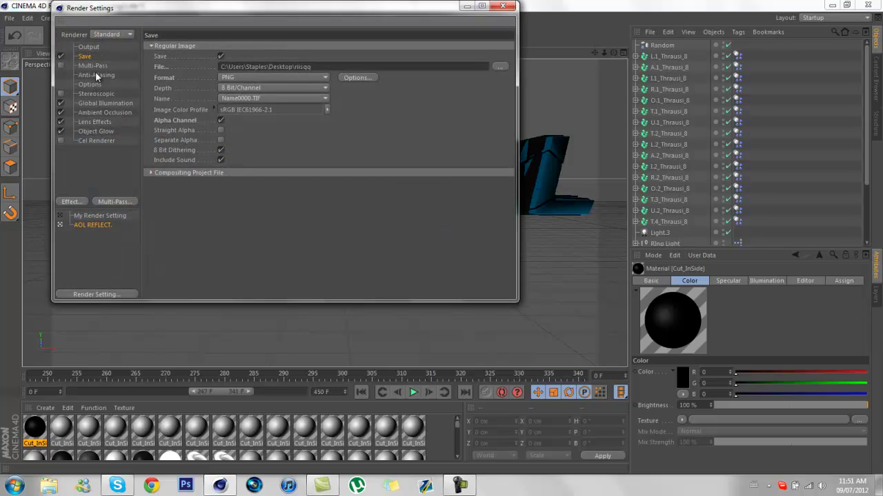
pyautogui.click(501, 67)
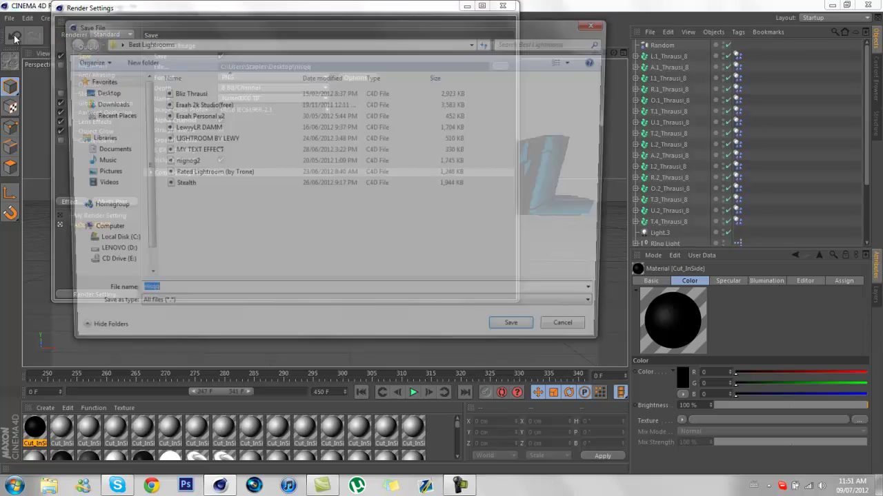
pyautogui.click(99, 92)
pyautogui.doubleClick(184, 295)
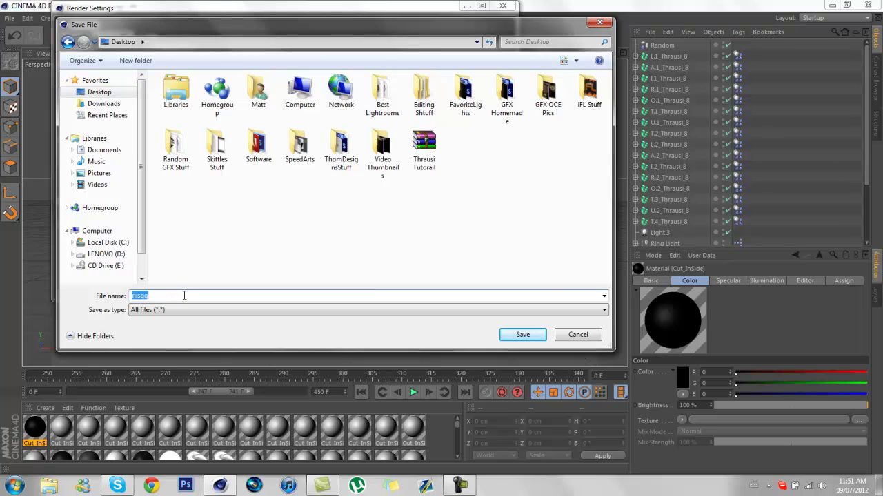
pyautogui.write('TUTORIAL')
pyautogui.press('Return')
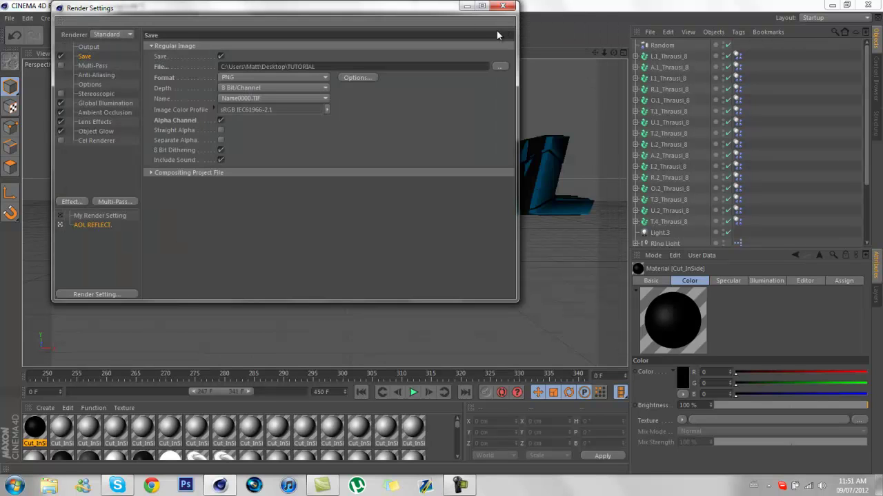
pyautogui.click(503, 7)
pyautogui.click(269, 38)
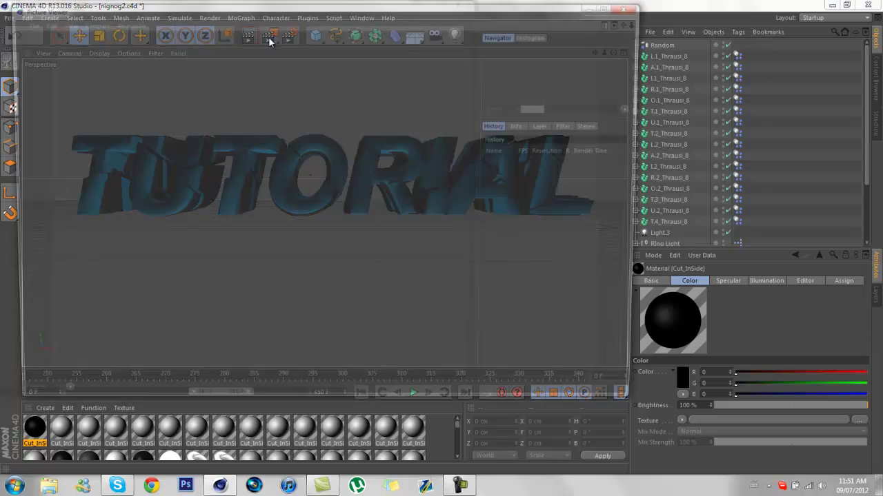
# - Dismiss the texture error, fit the TUTORIAL.png render to screen, then close Picture Viewer when finished
pyautogui.click(245, 171)
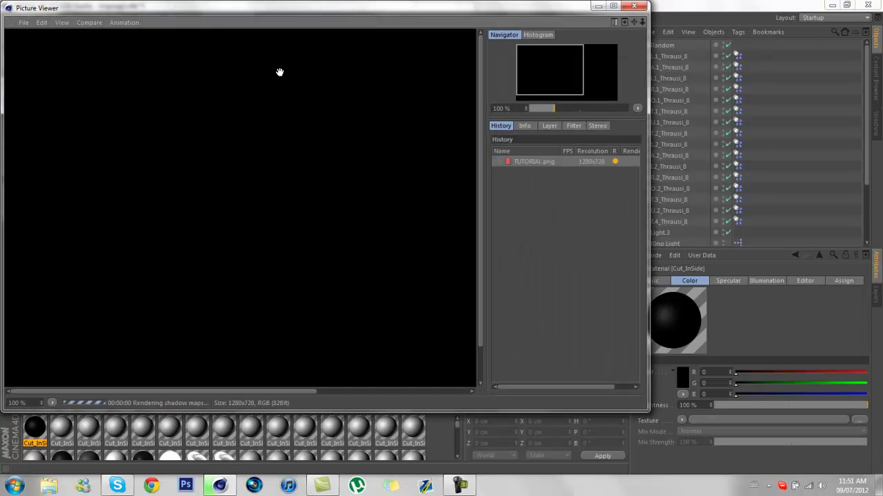
pyautogui.click(51, 402)
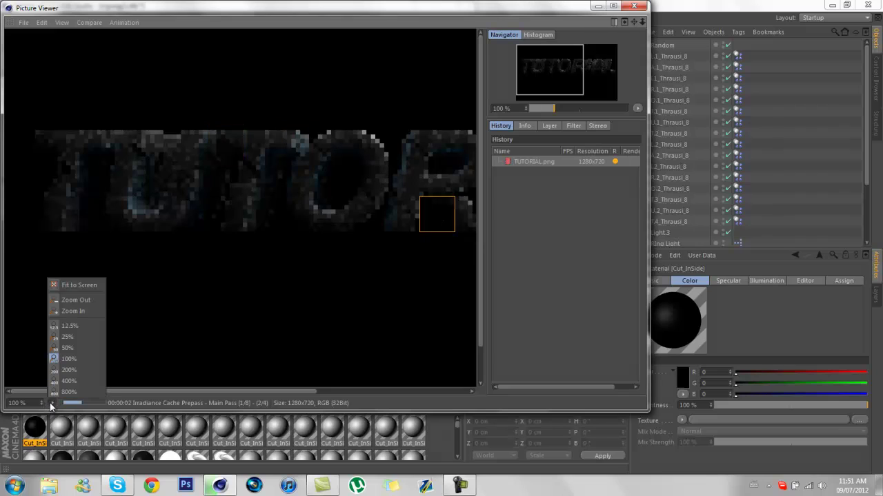
pyautogui.click(93, 285)
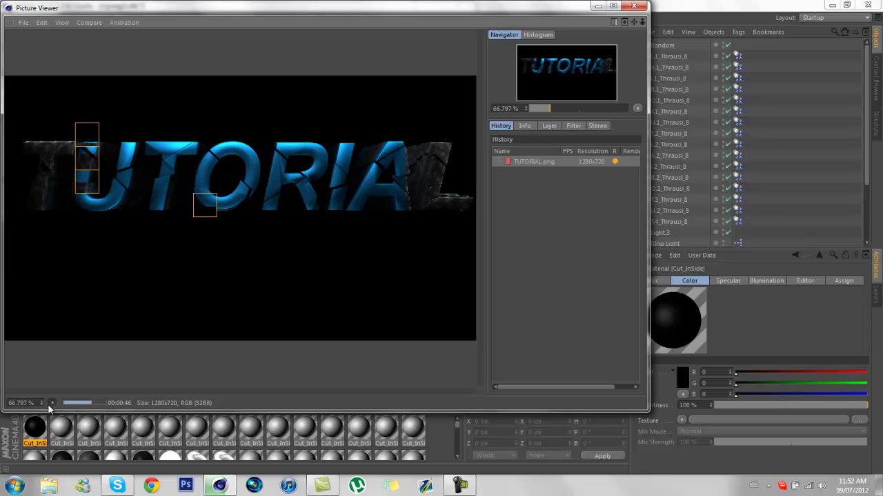
pyautogui.click(458, 486)
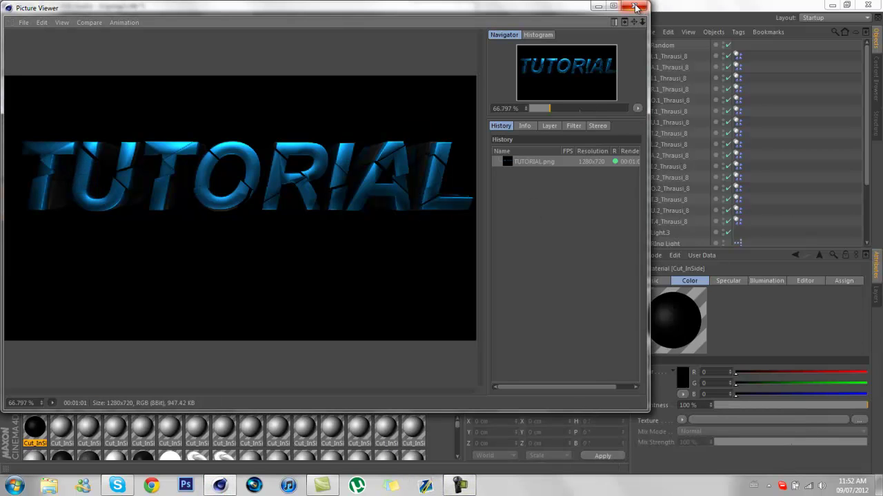
pyautogui.click(635, 7)
# - Minimize Cinema 4D and open the TUTORIAL image from the desktop in Windows Live Photo Gallery
pyautogui.click(830, 5)
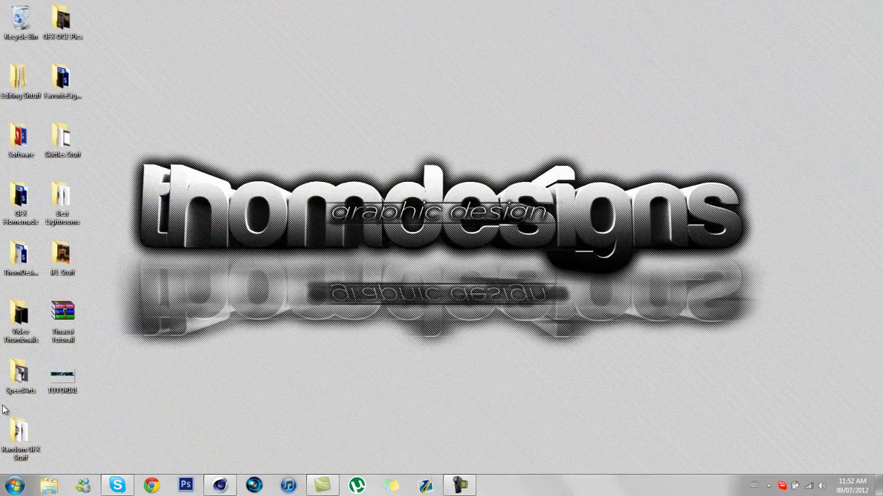
pyautogui.doubleClick(63, 388)
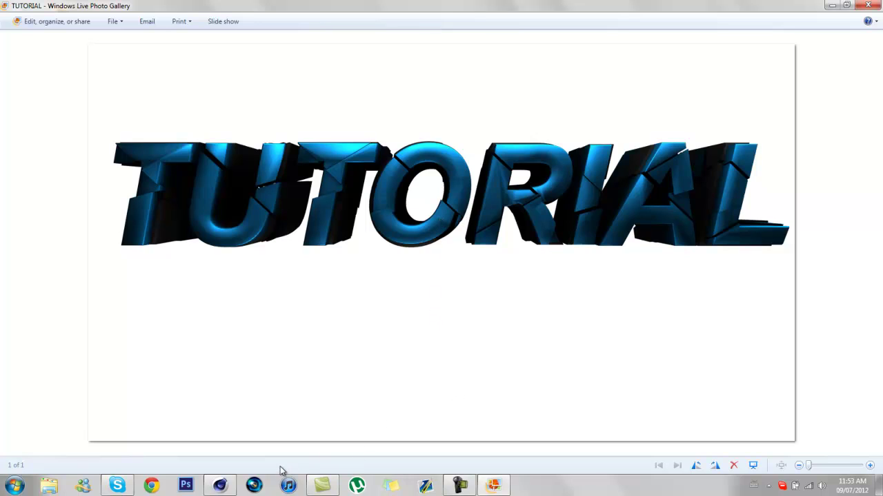
pyautogui.click(474, 487)
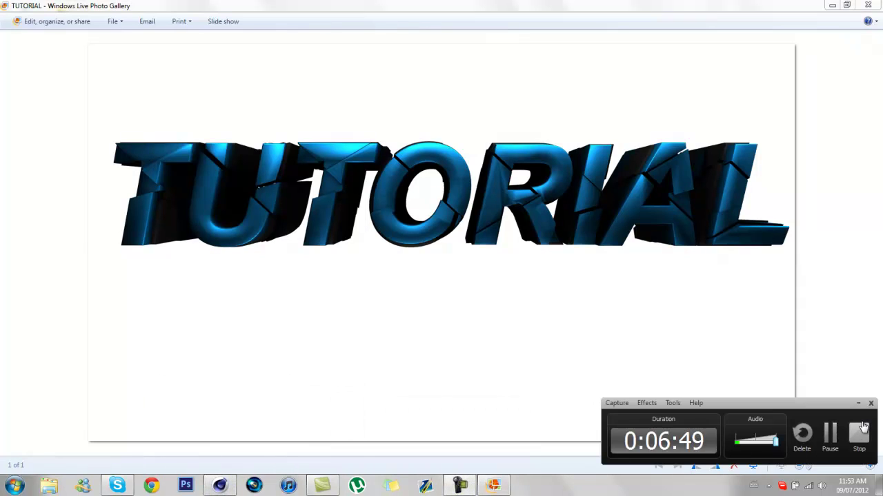